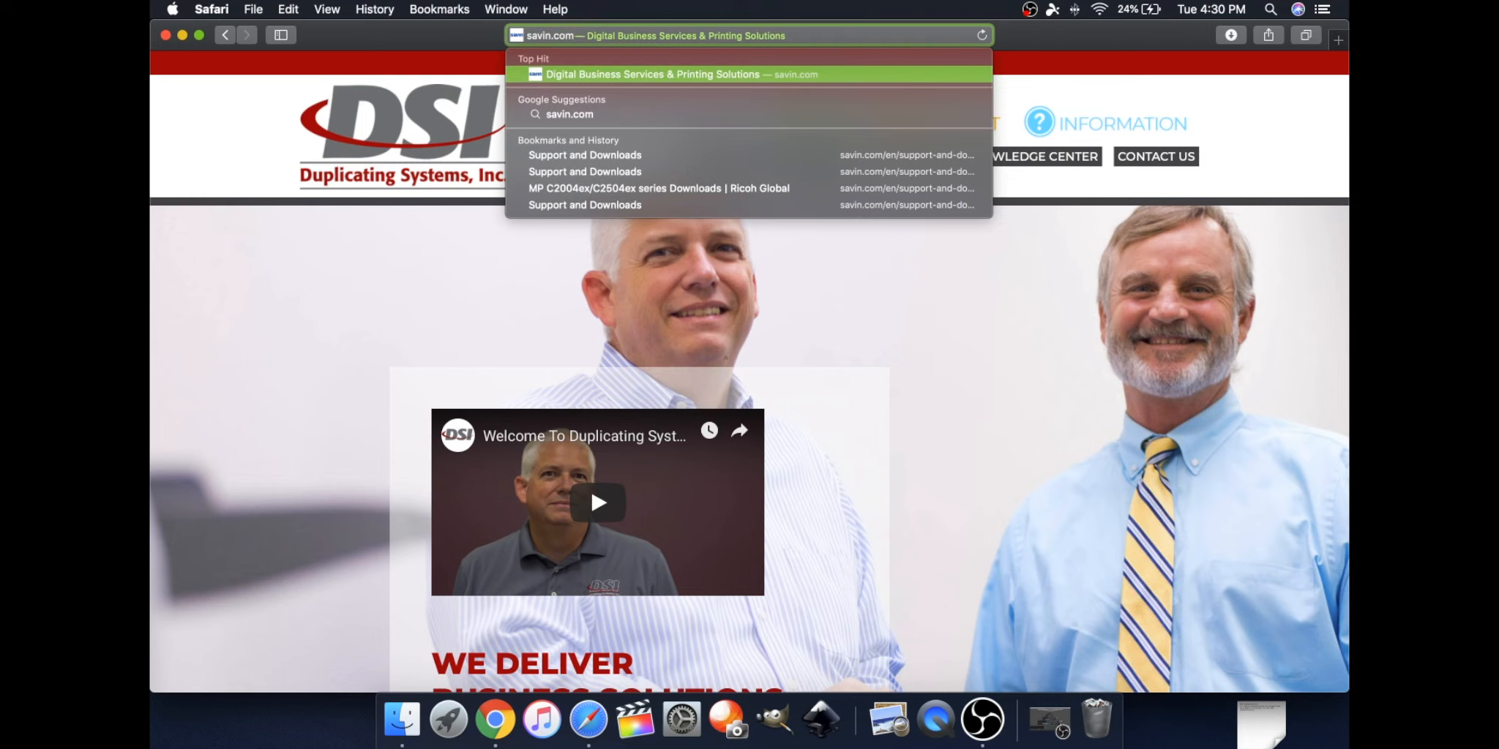
- Open the Support and Downloads page under savin.com/en and find its Downloads and Support section
text(/en/)
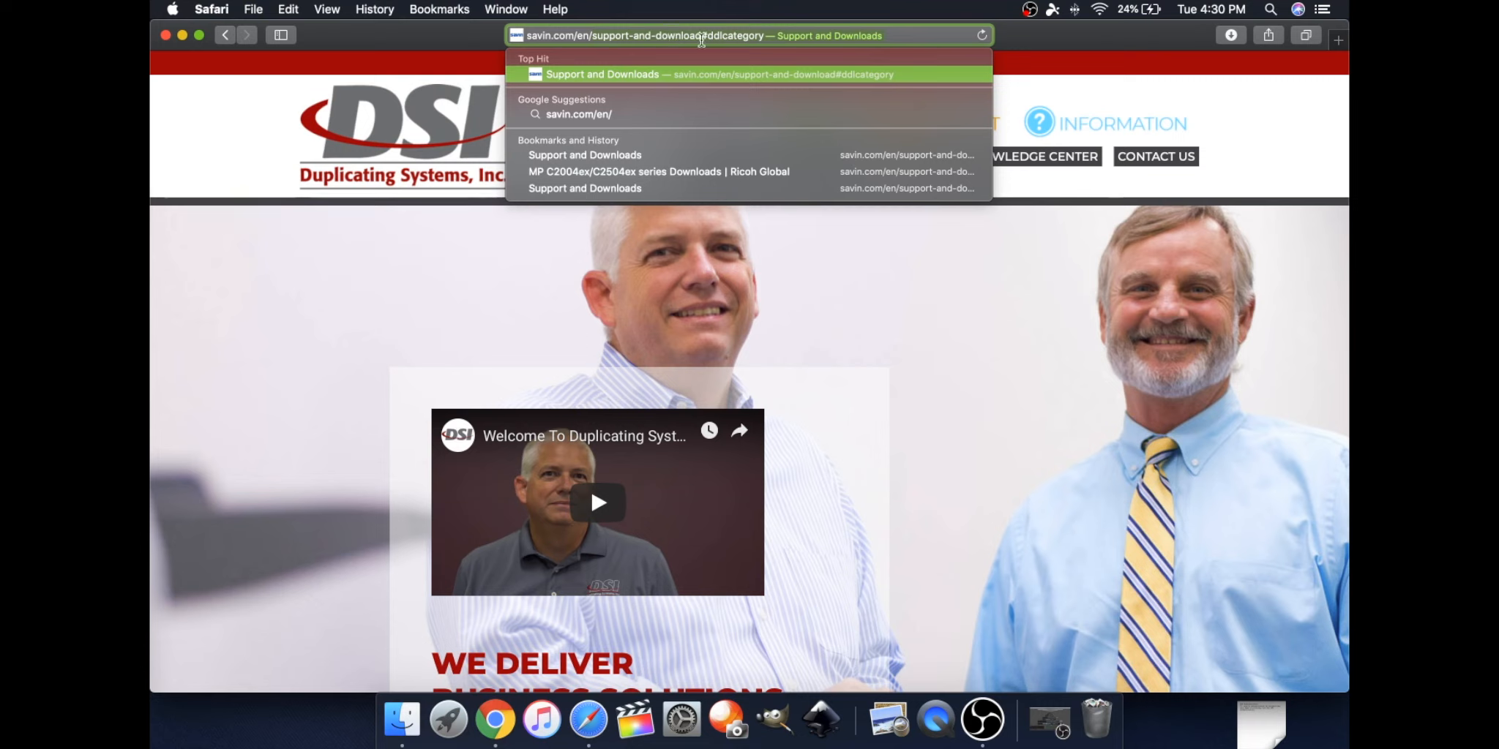
click(677, 80)
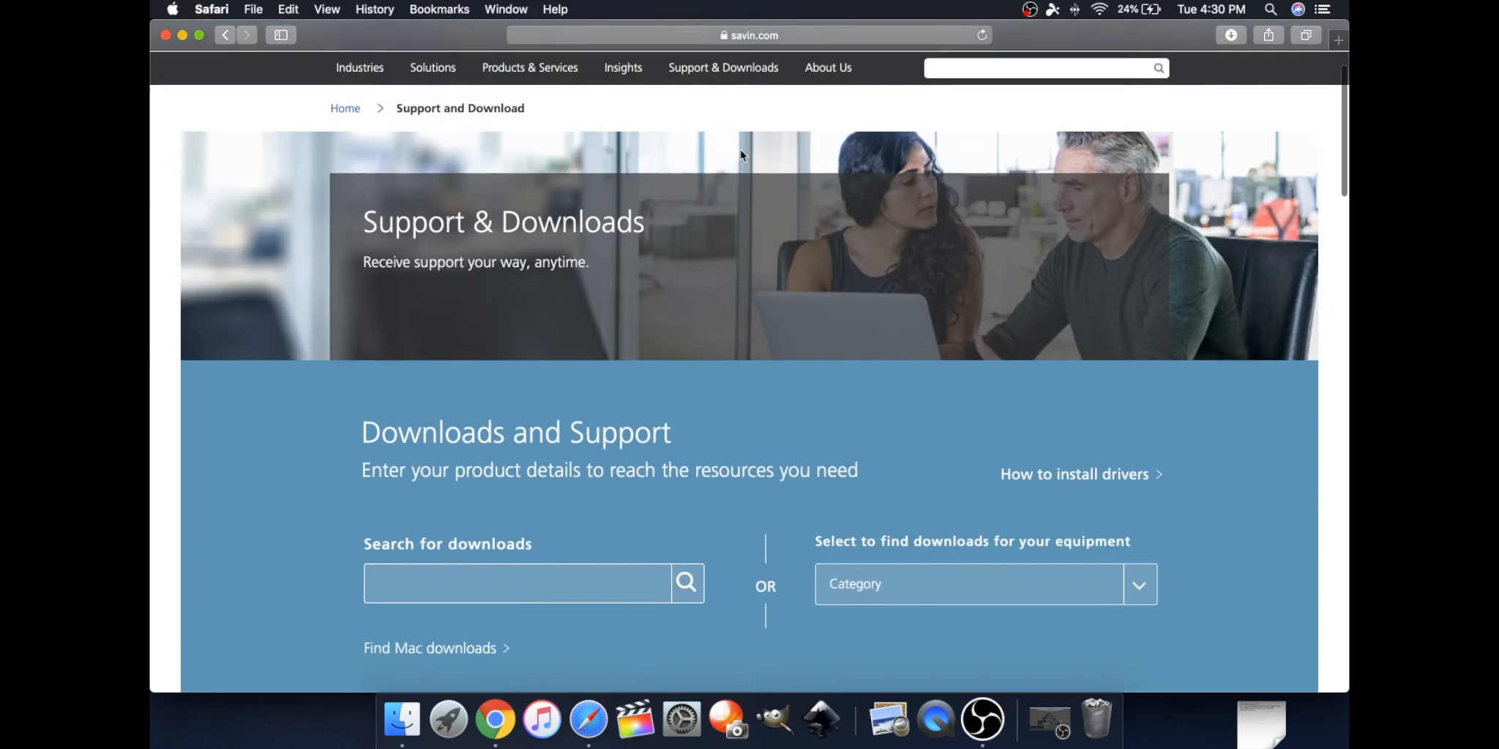
scroll(740, 150, down, 10)
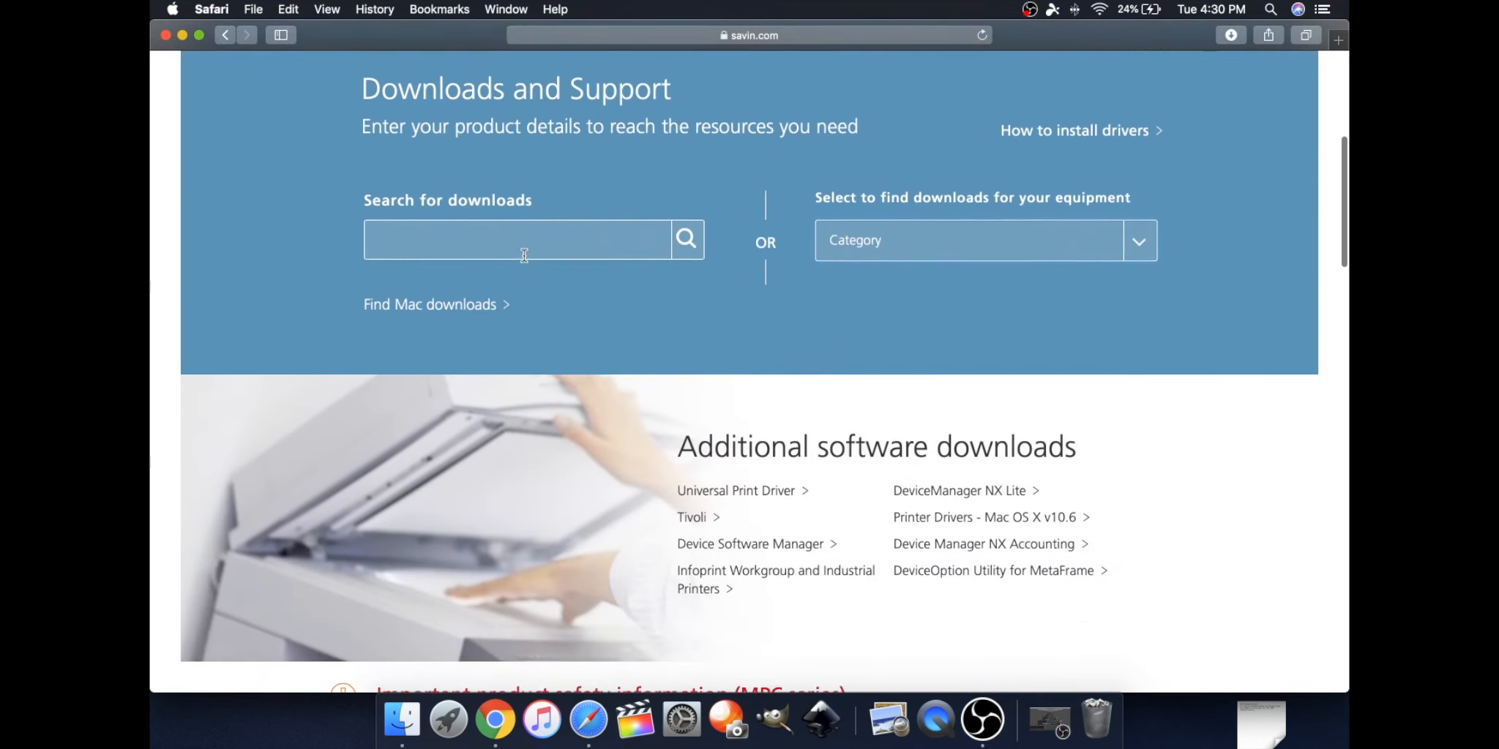
- Search the Savin downloads for the printer model MP C2004ex
scroll(525, 256, up, 1)
click(436, 264)
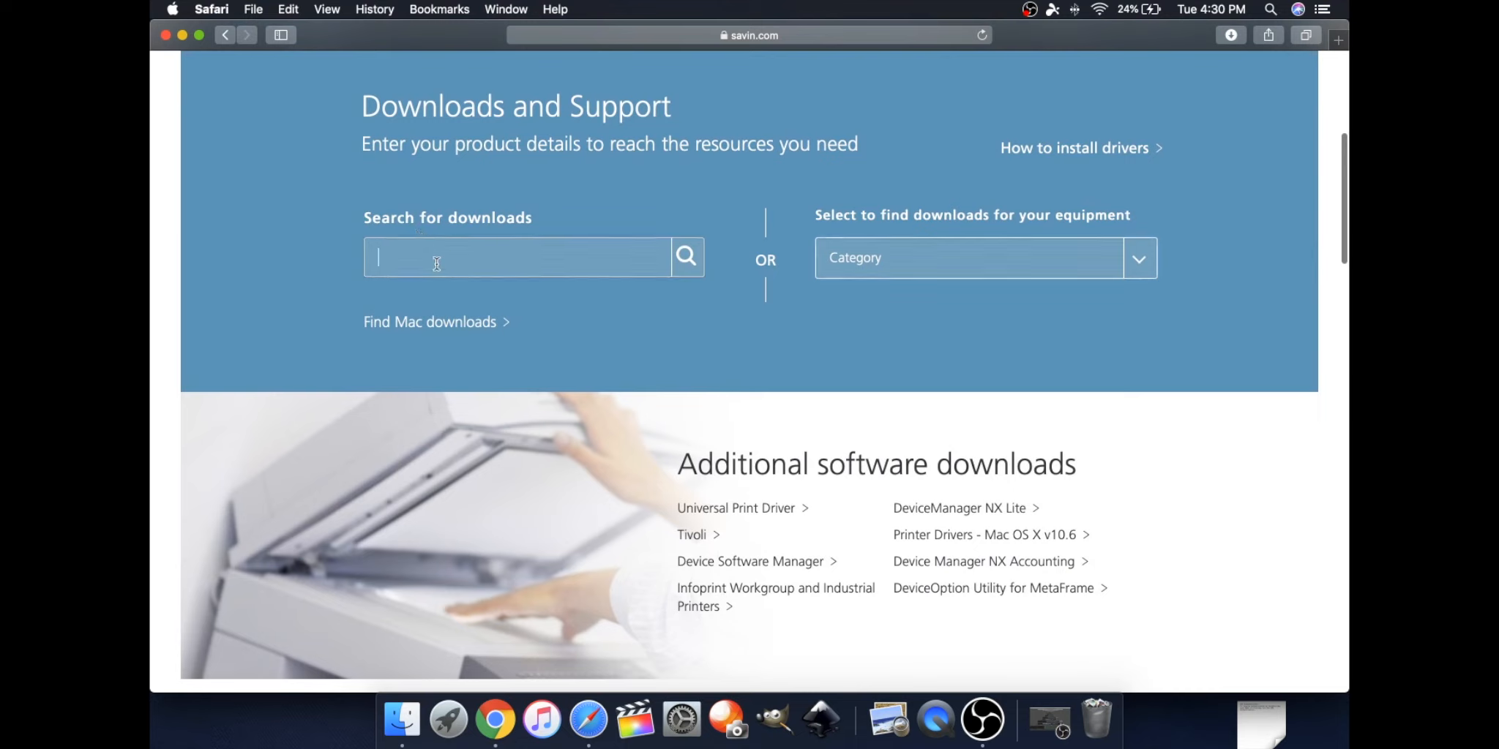
text(M)
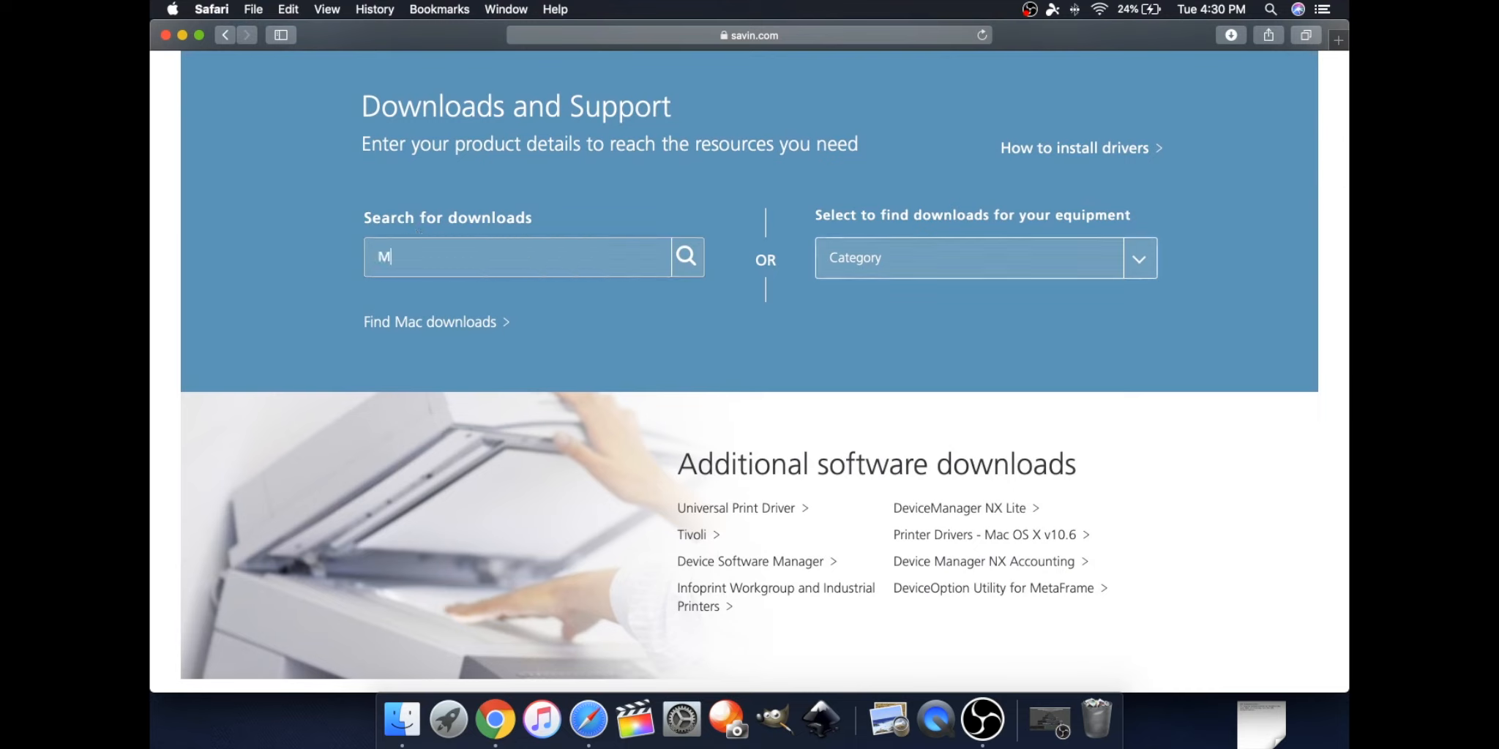
text(P C2004ex)
scroll(1344, 107, up, 1)
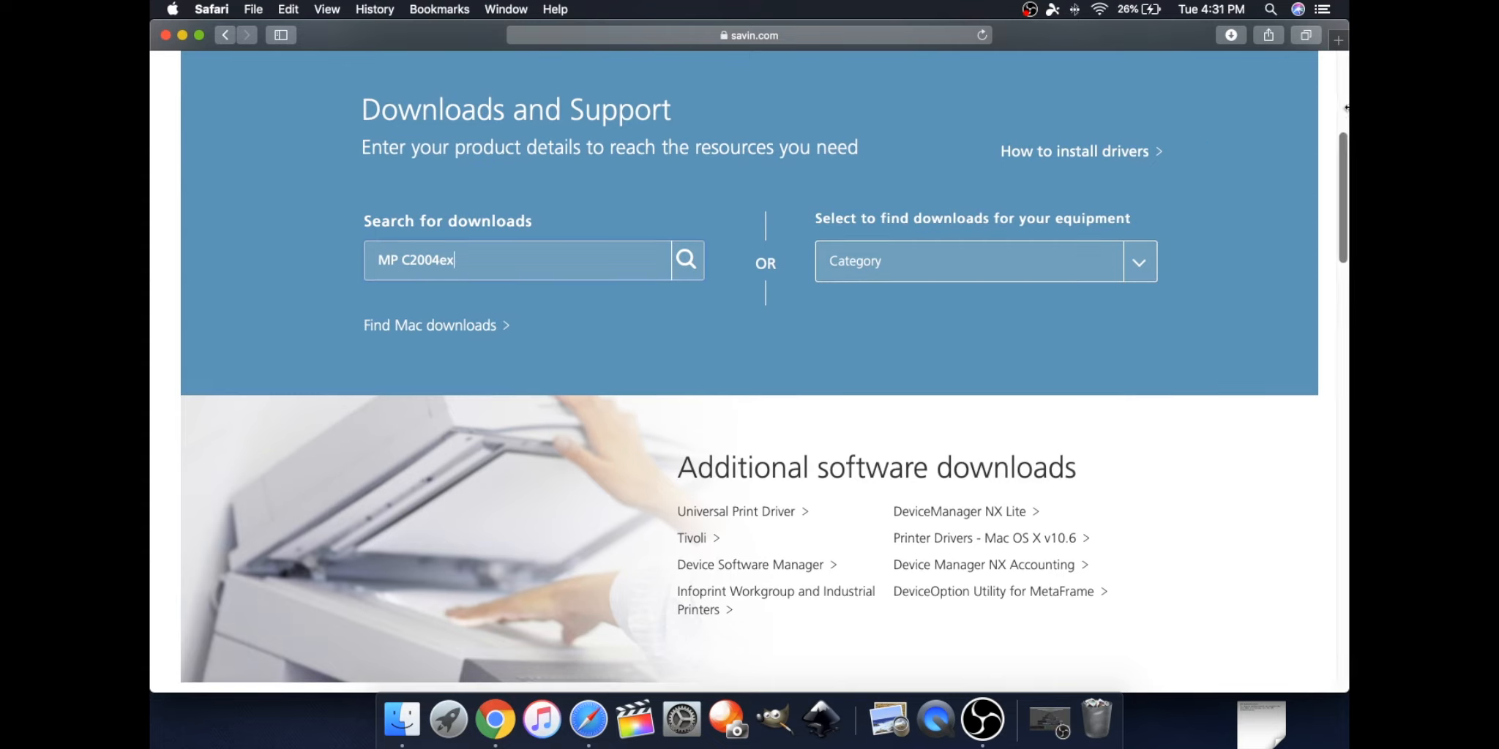
scroll(973, 254, up, 1)
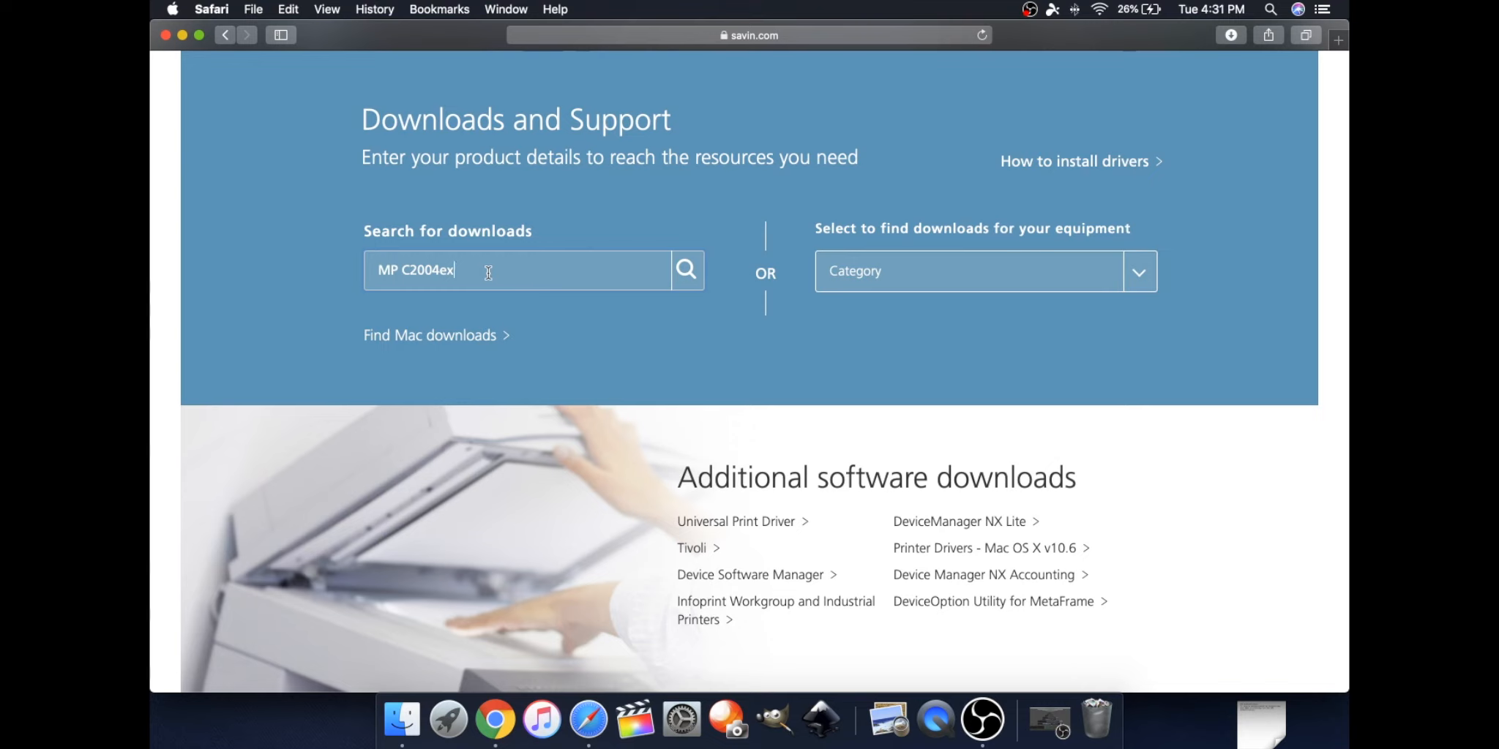
click(685, 281)
- Open the drivers for the MP C2004ex and agree to the website's software license agreement
scroll(909, 380, down, 10)
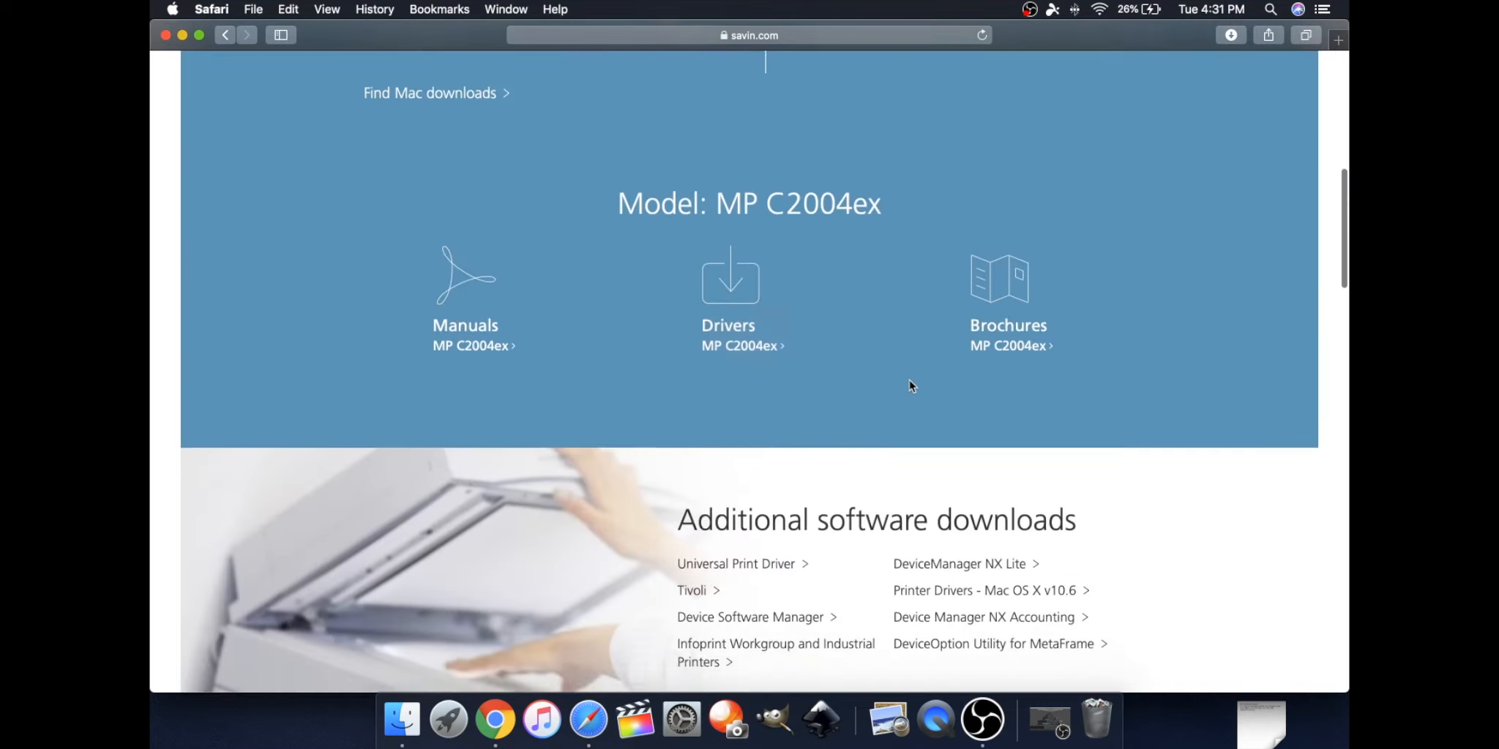
scroll(908, 381, up, 2)
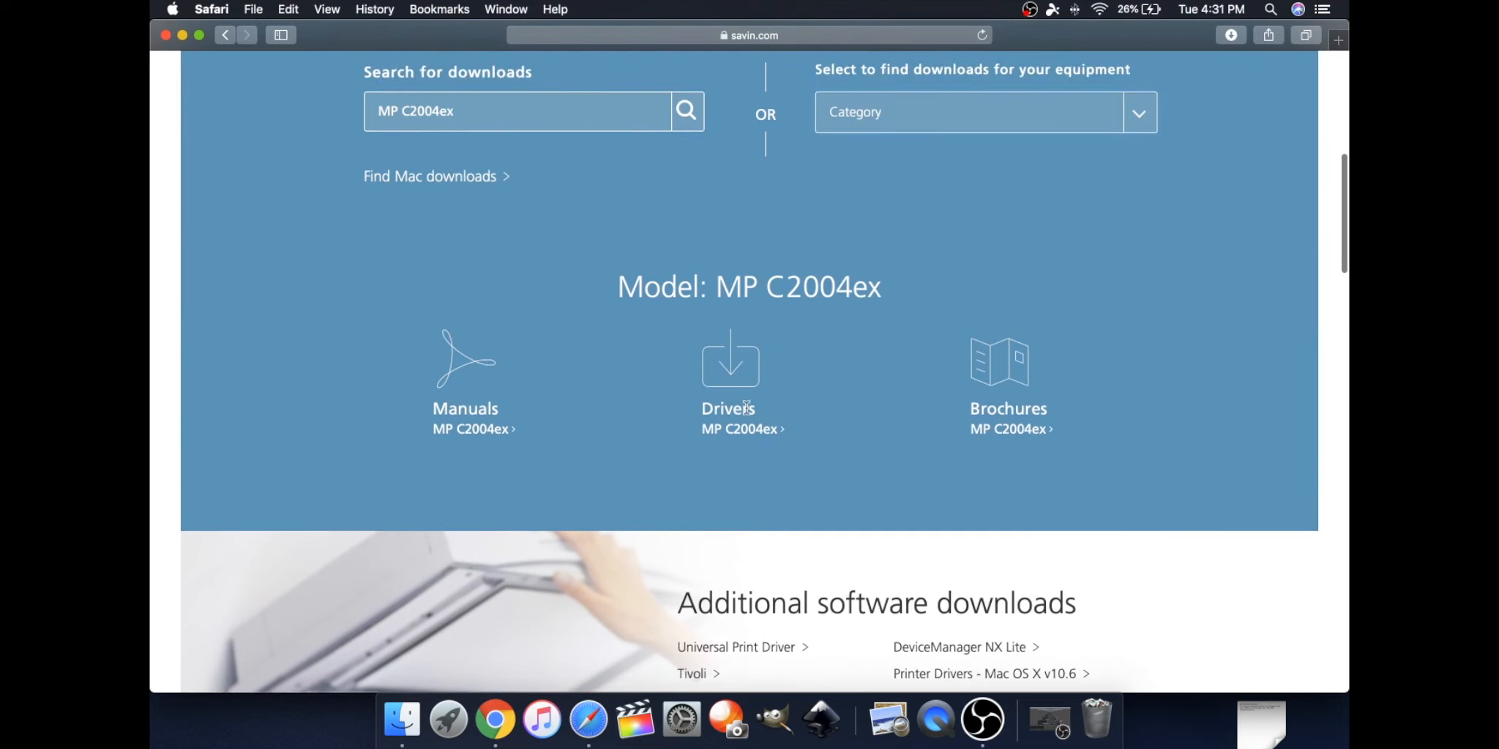
scroll(741, 437, down, 1)
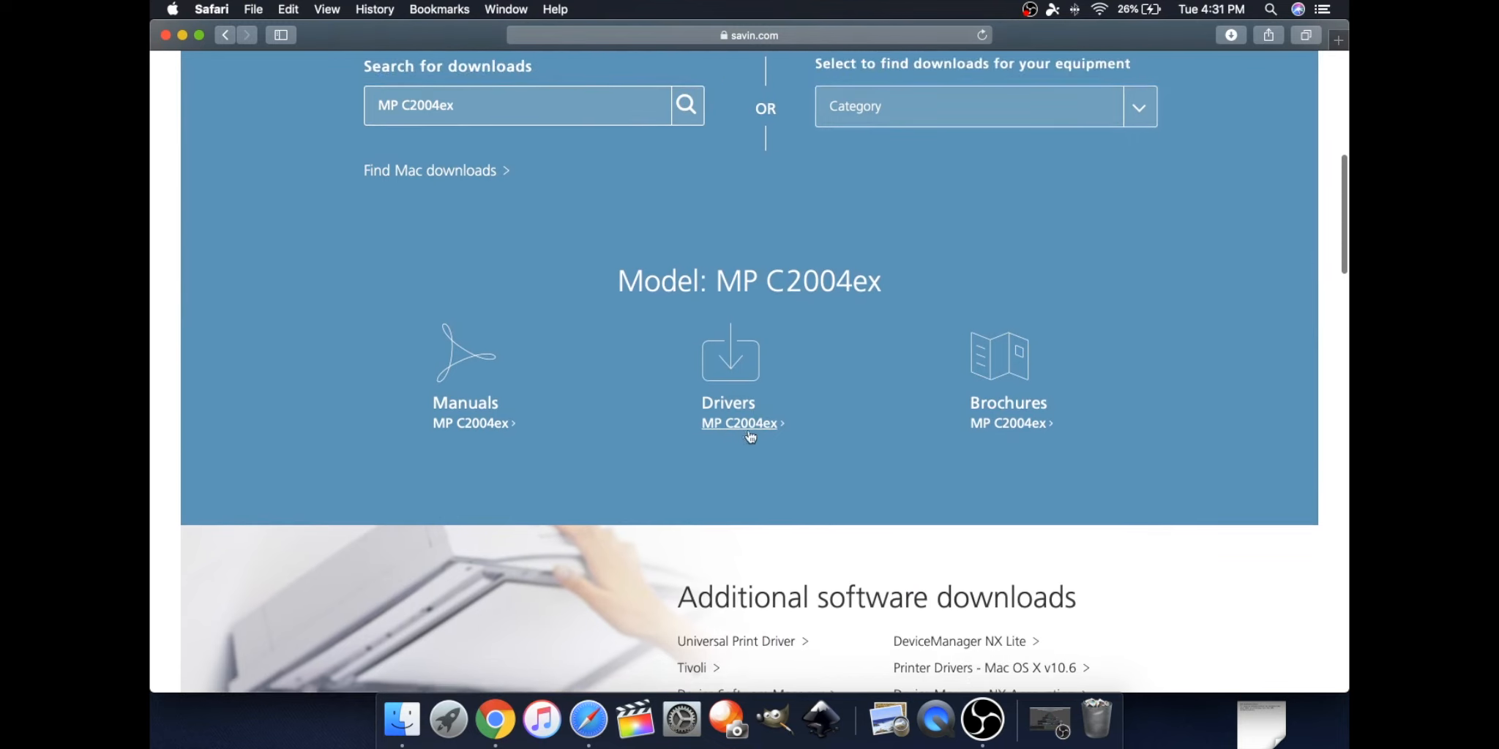
click(753, 430)
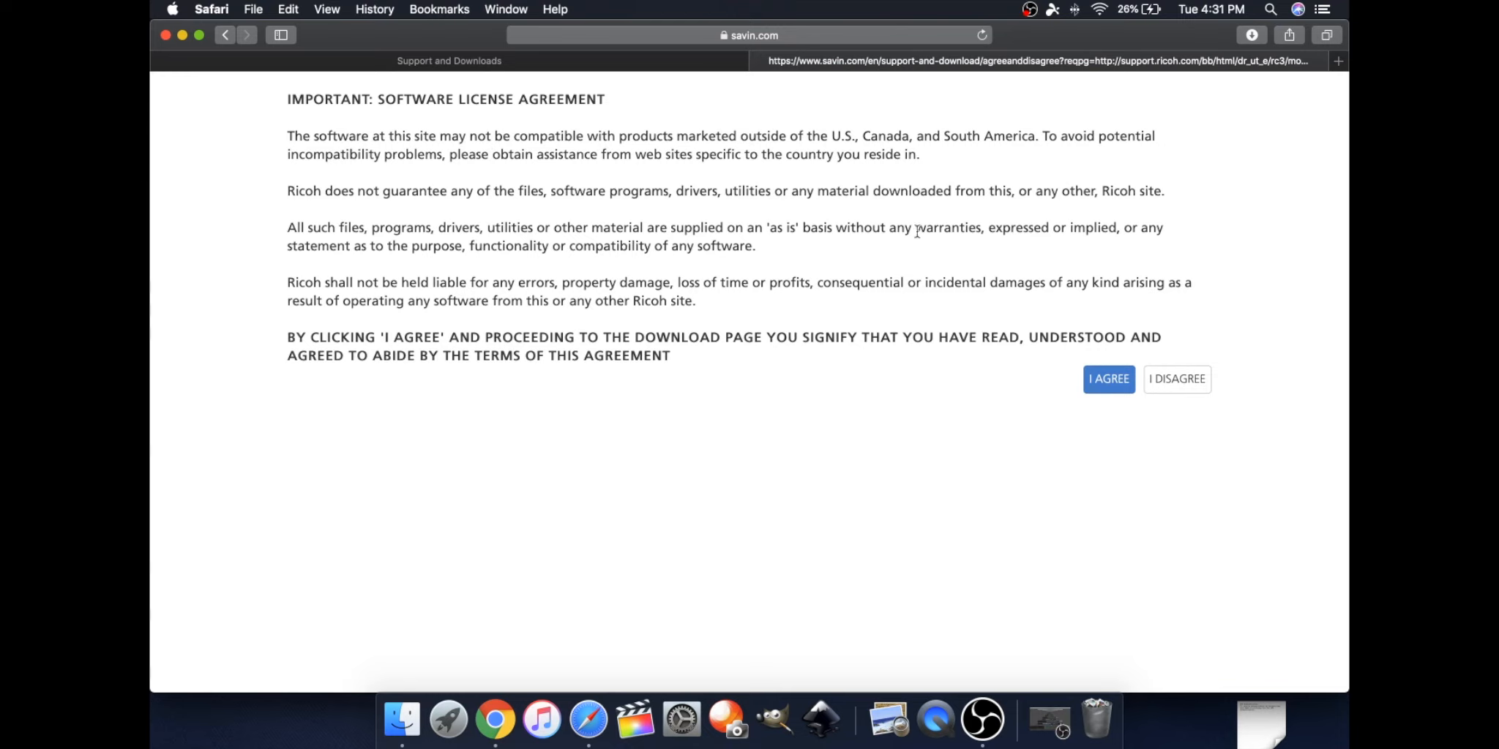
click(1120, 371)
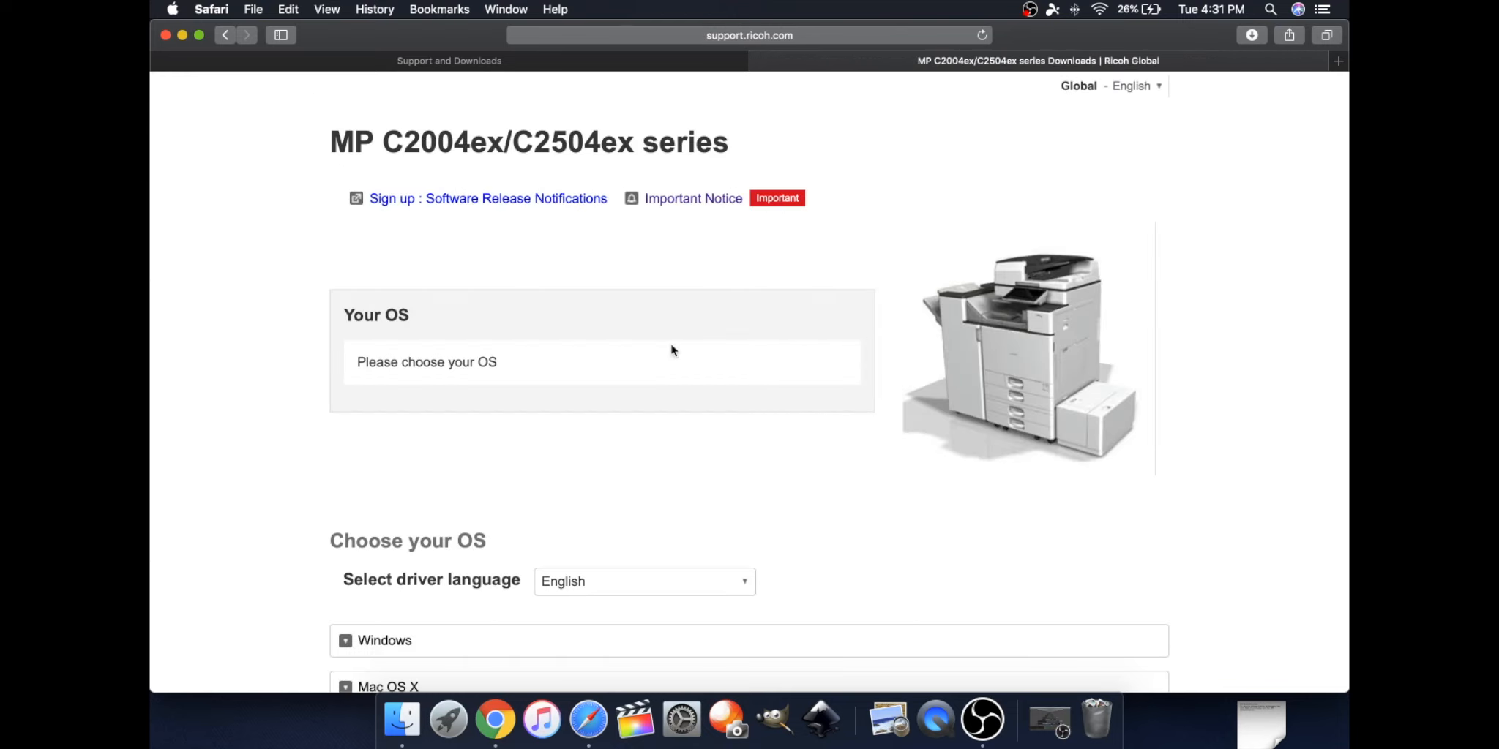
- Expand the Mac OS X driver section on the MP C2004ex/C2504ex series download page
scroll(672, 350, down, 10)
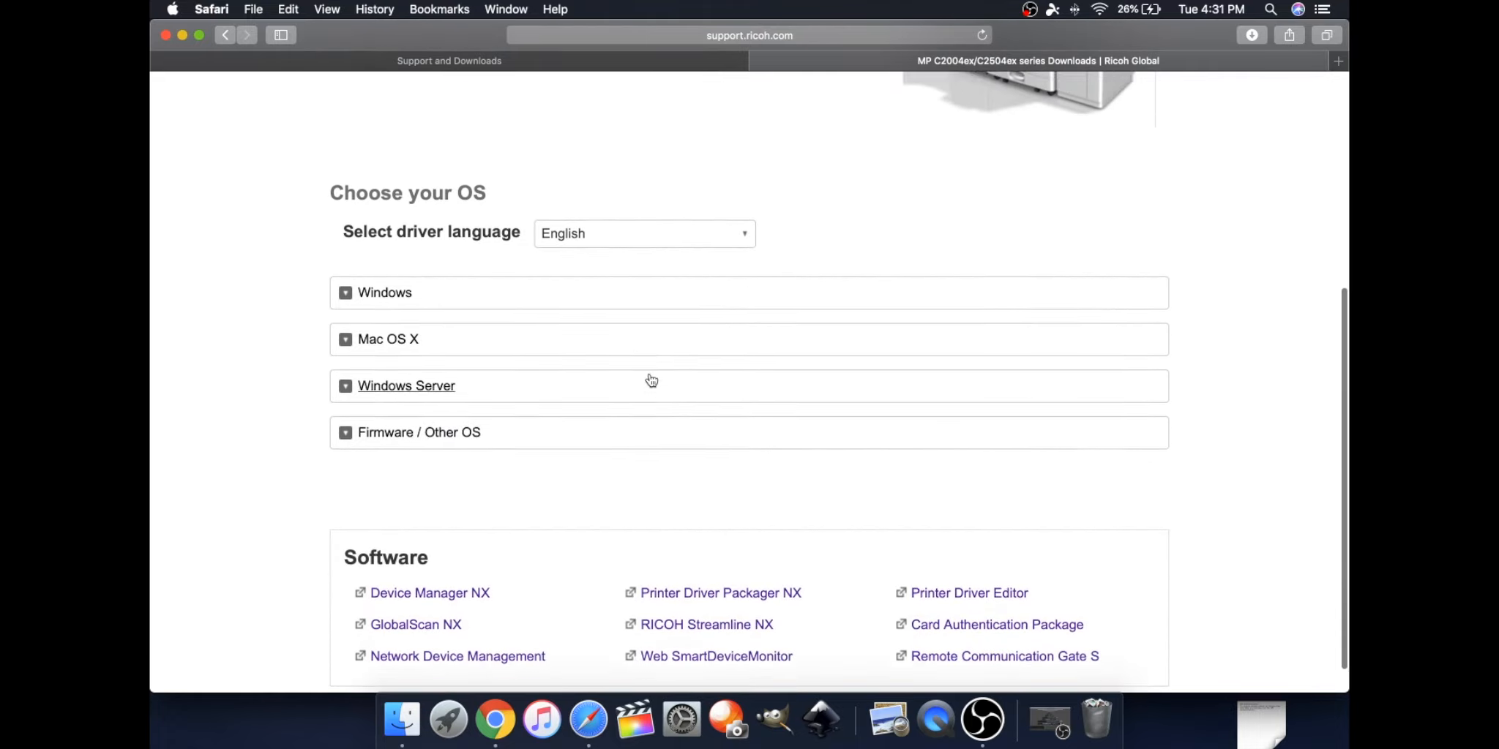
scroll(651, 380, up, 1)
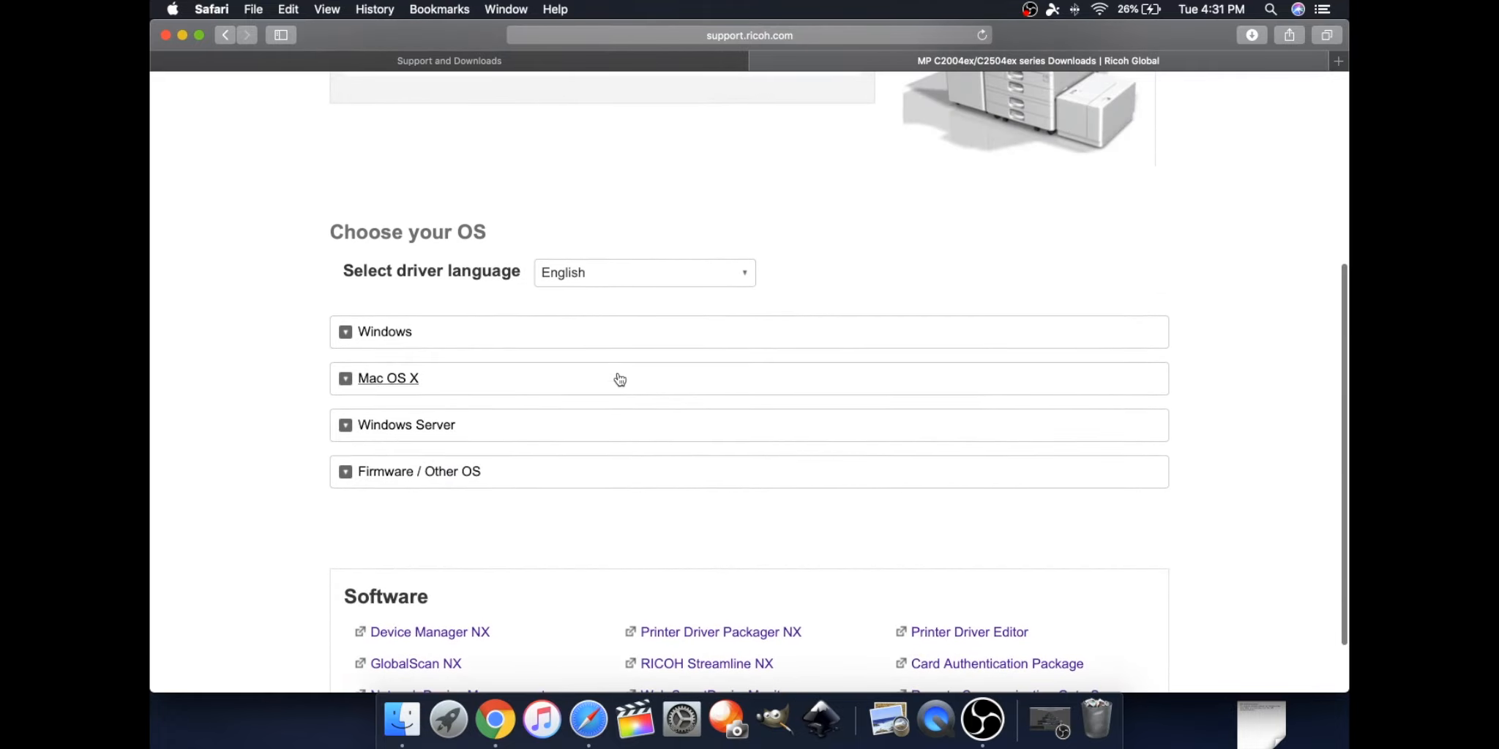
click(382, 378)
scroll(535, 402, down, 5)
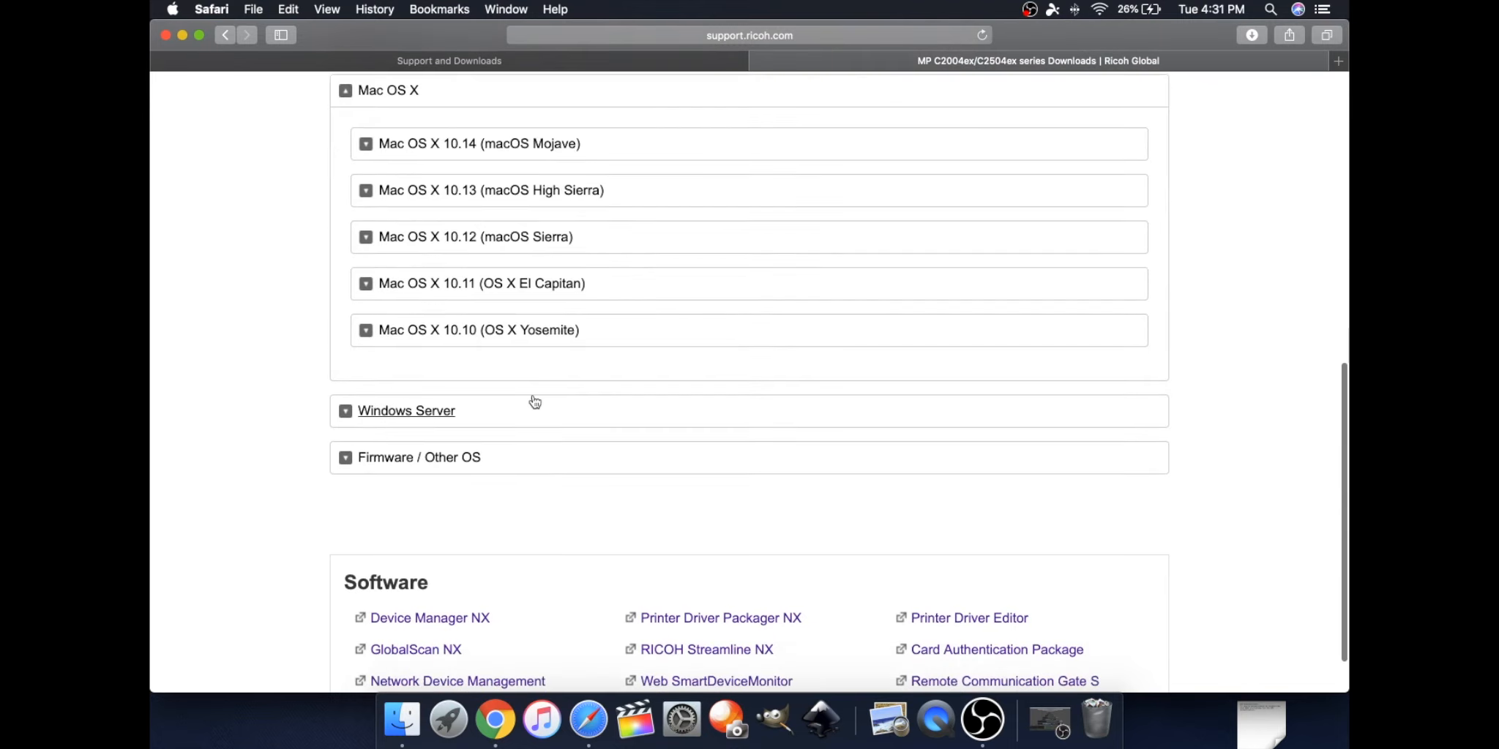
scroll(424, 379, up, 3)
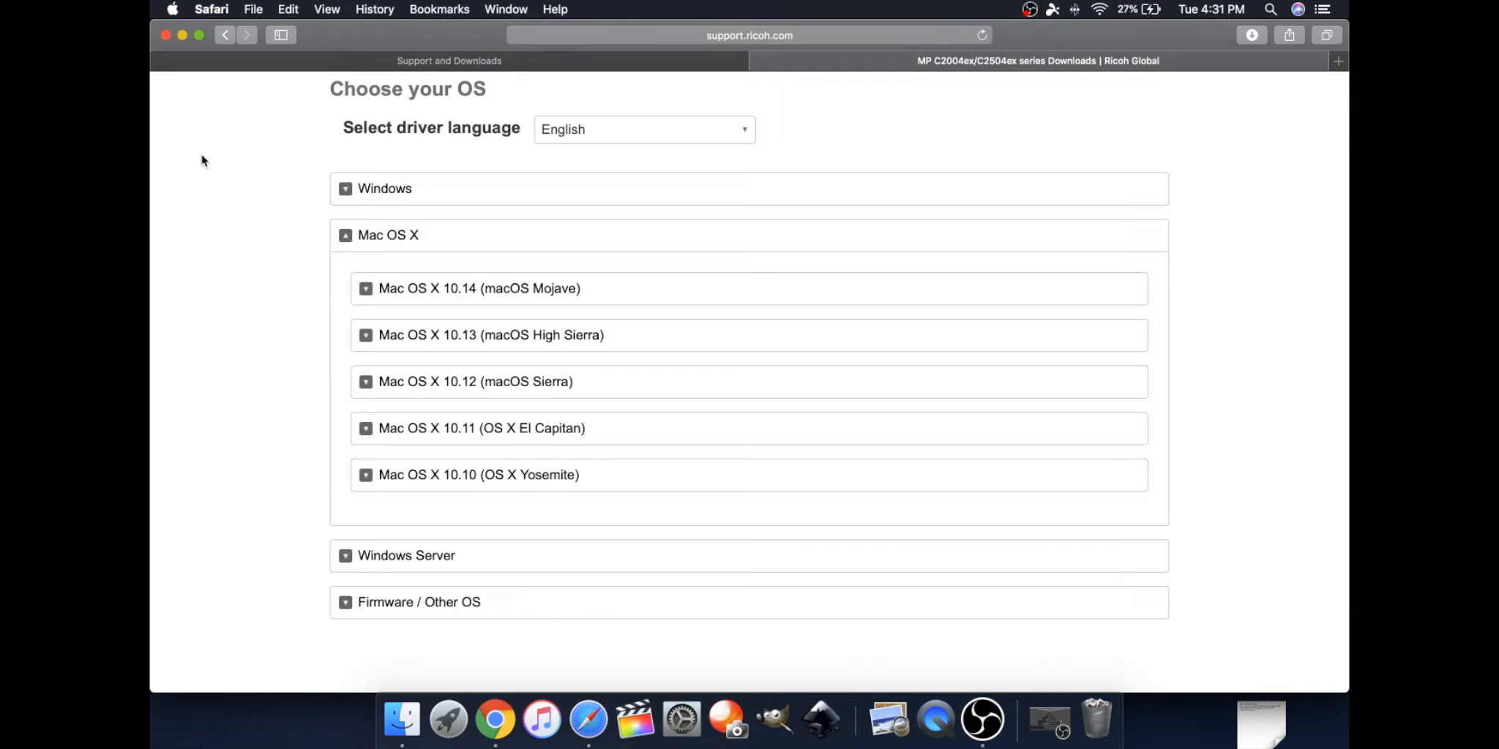
- Check which macOS version this Mac runs in About This Mac, closing the information window when done
click(171, 10)
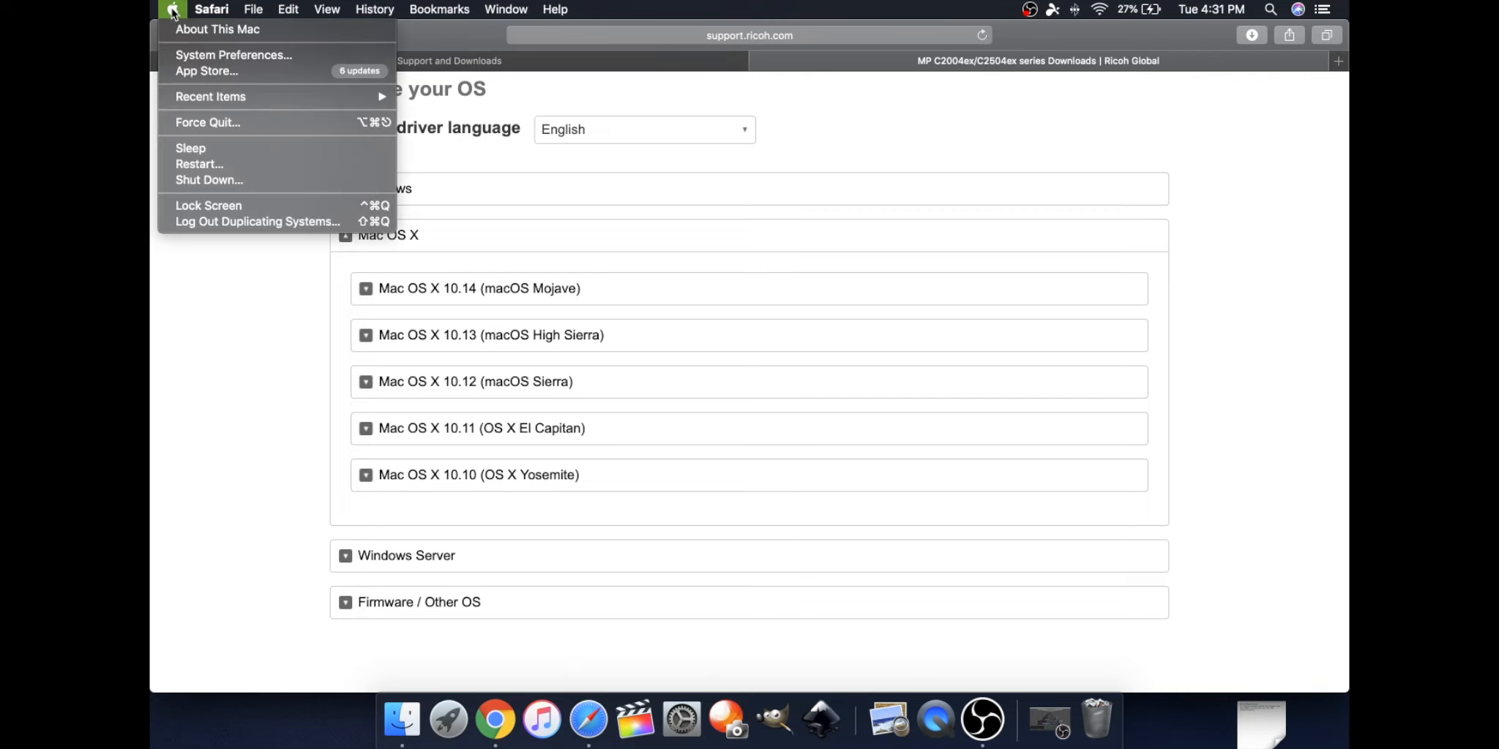
click(220, 30)
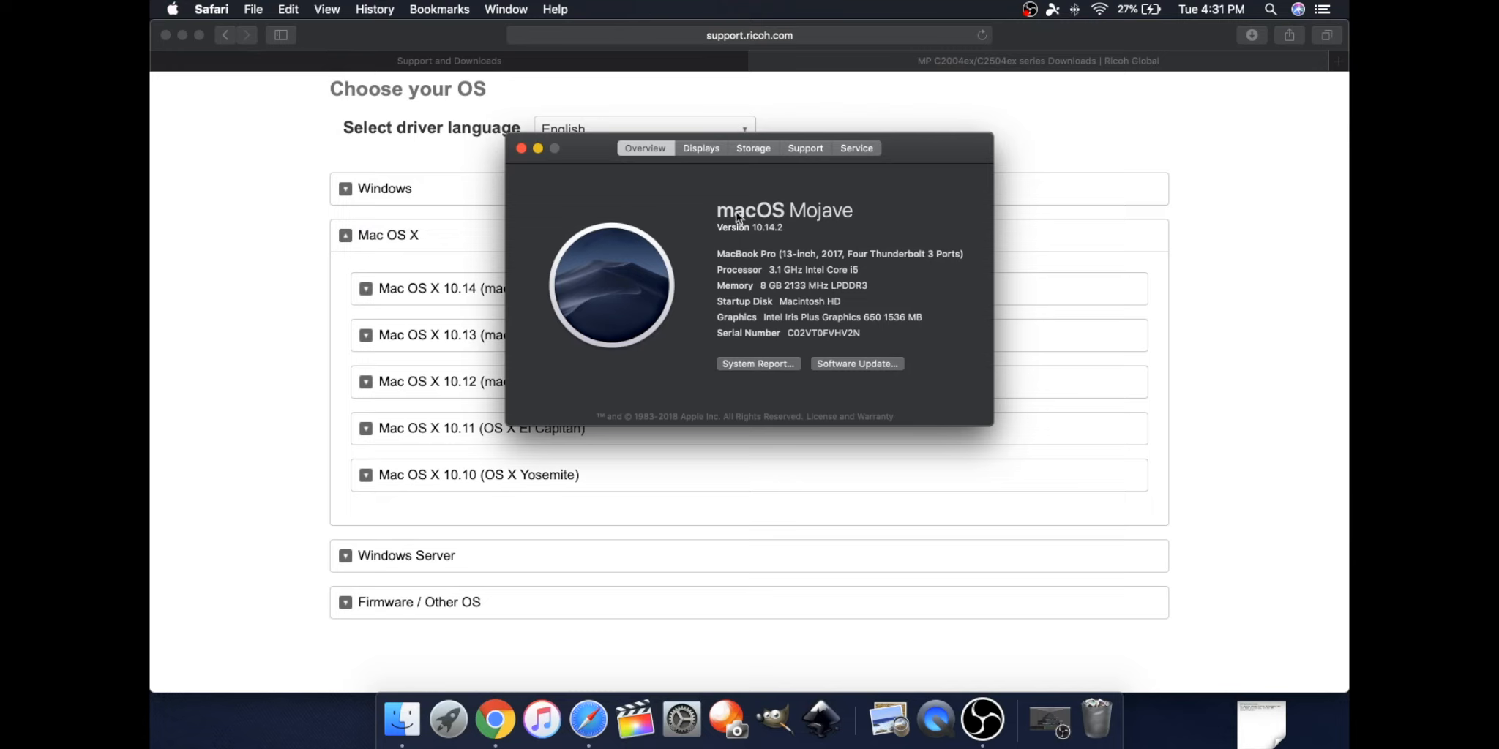
click(521, 149)
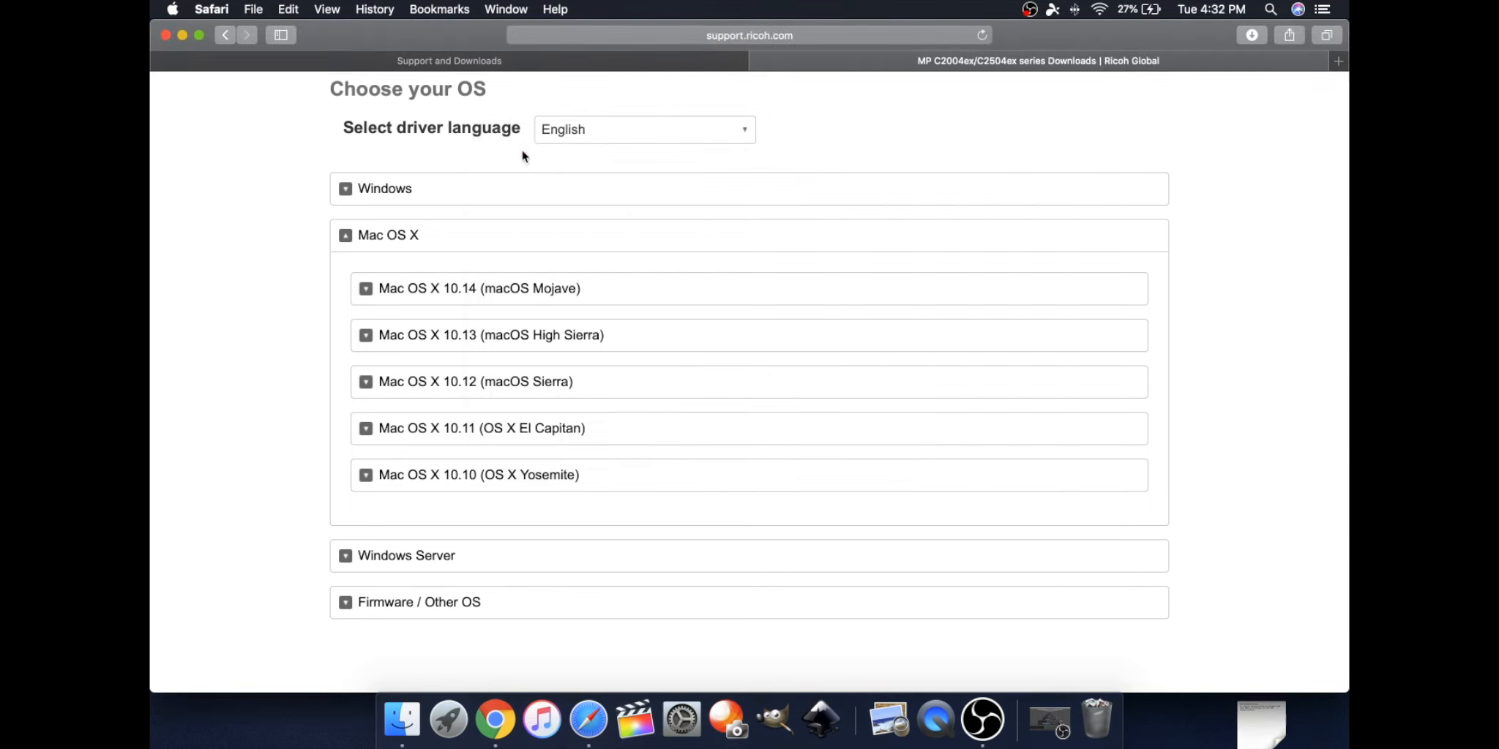
- Download the PPD Installer printer driver for Mac OS X 10.14 (macOS Mojave)
scroll(448, 293, down, 1)
click(446, 283)
scroll(468, 278, down, 3)
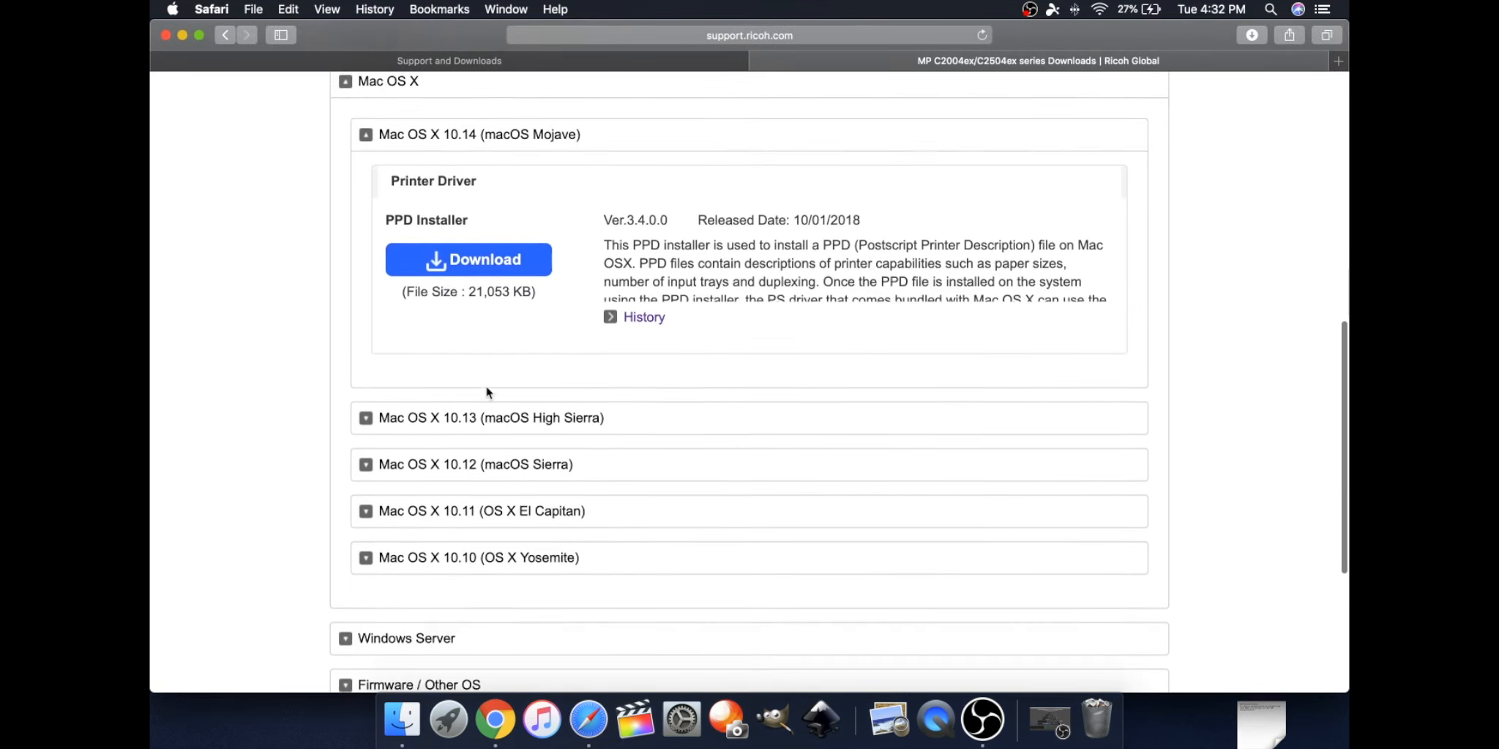
click(489, 213)
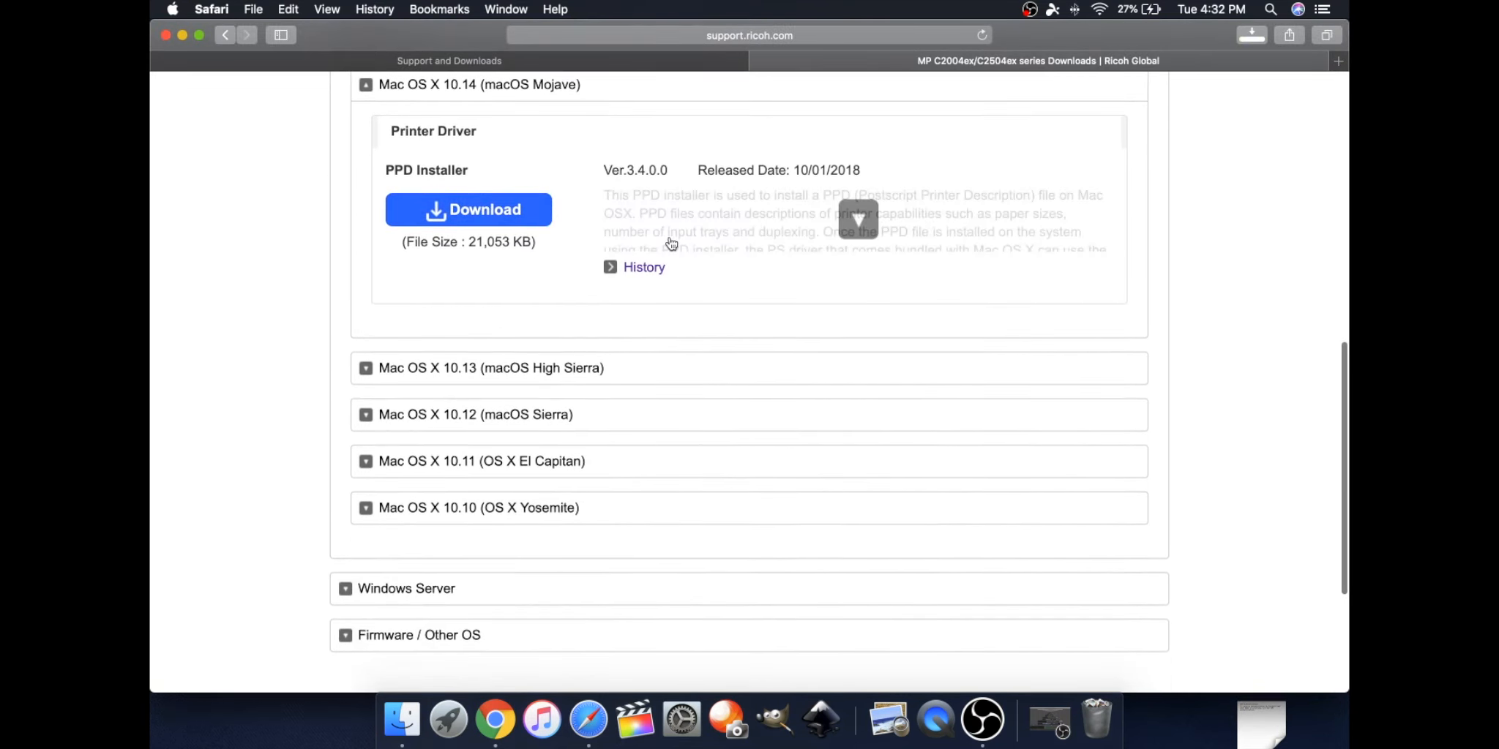
scroll(1179, 248, up, 1)
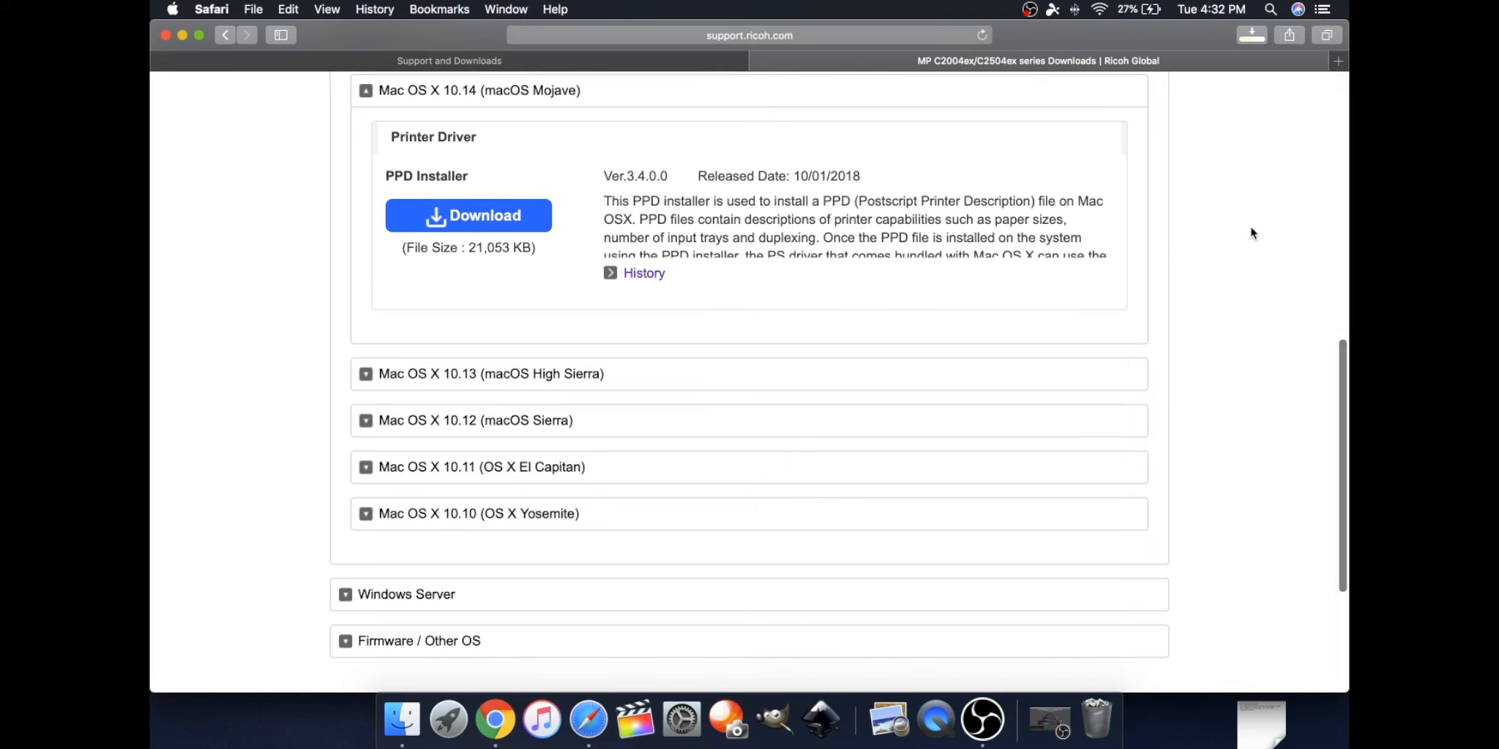
scroll(1244, 231, down, 1)
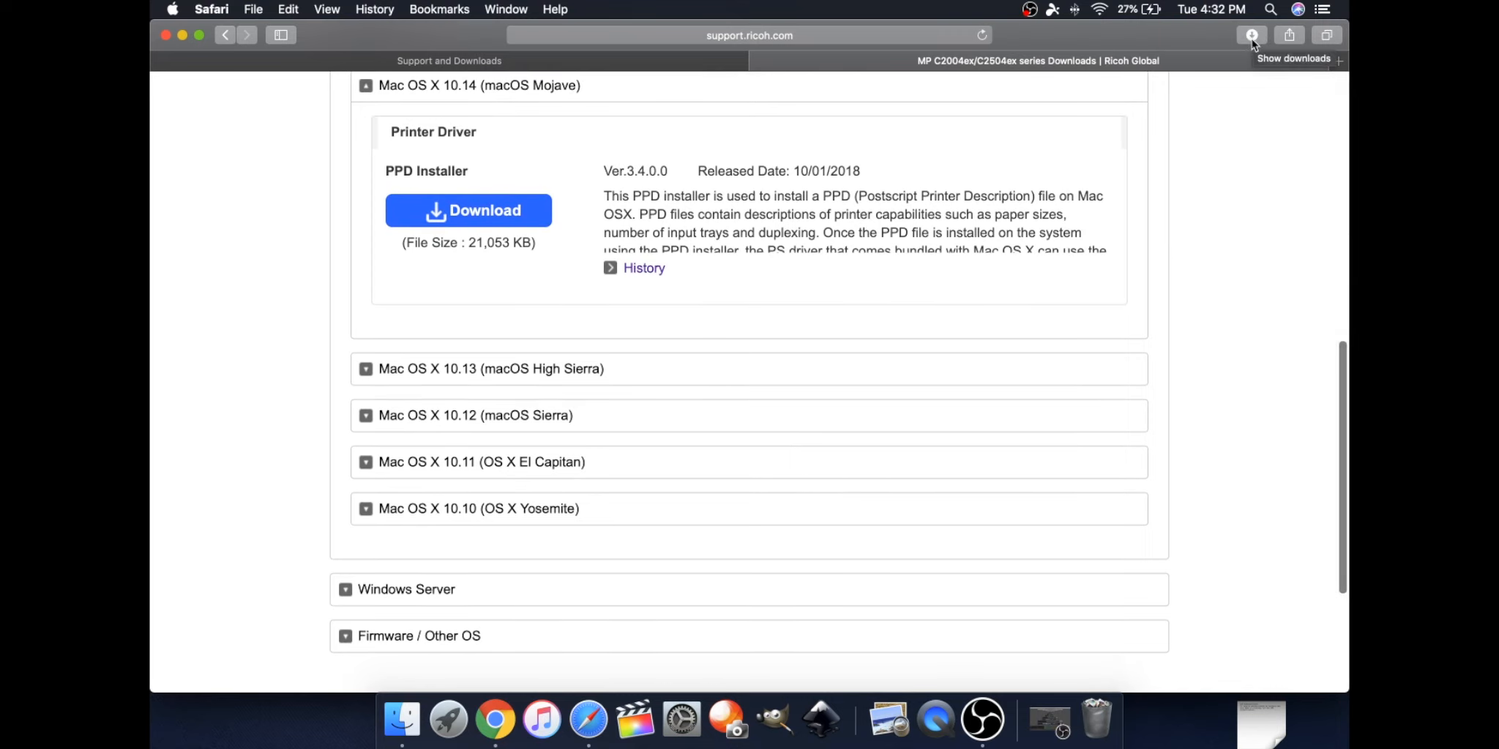
scroll(1249, 88, down, 1)
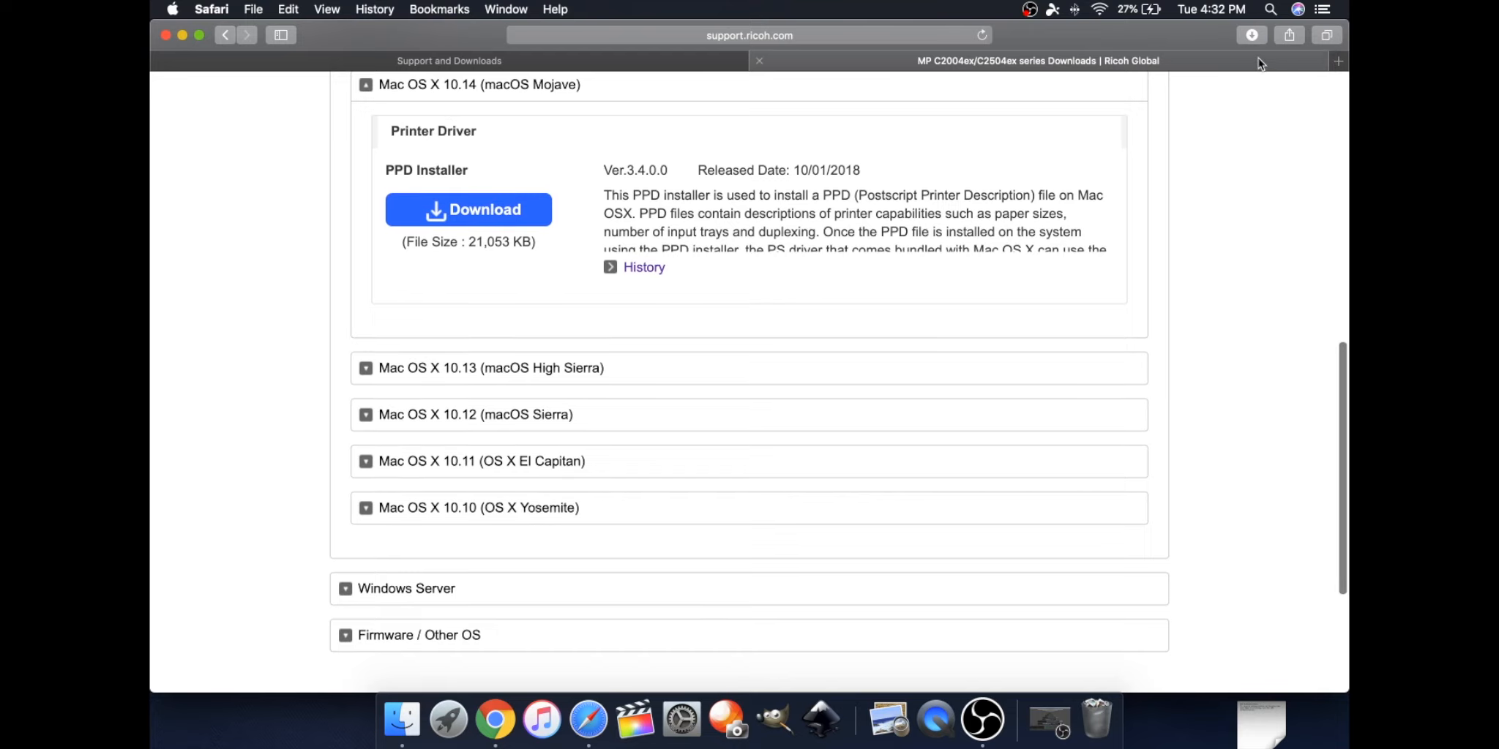
- Find the Downloads folder with a Spotlight search for "downloads" and open it in Finder
click(1270, 10)
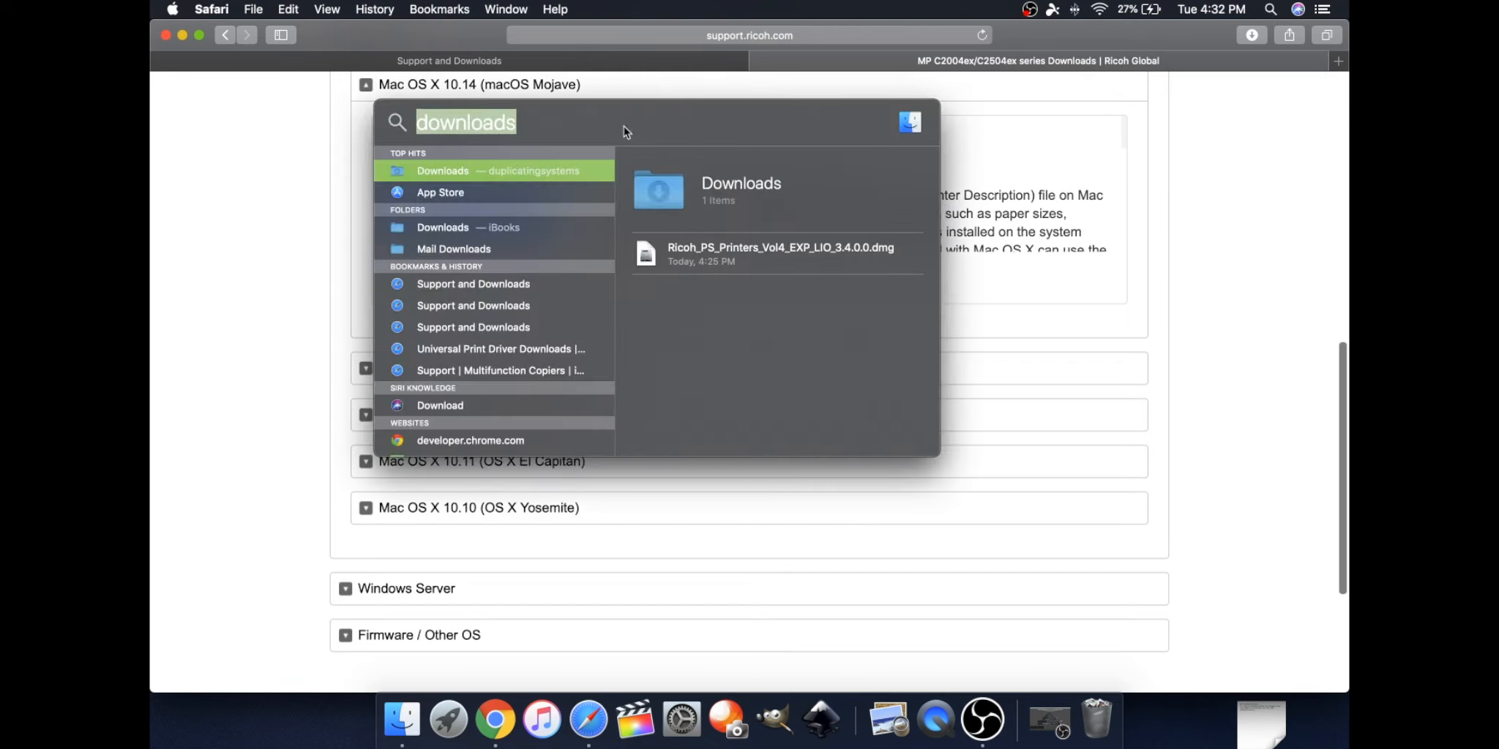
click(520, 127)
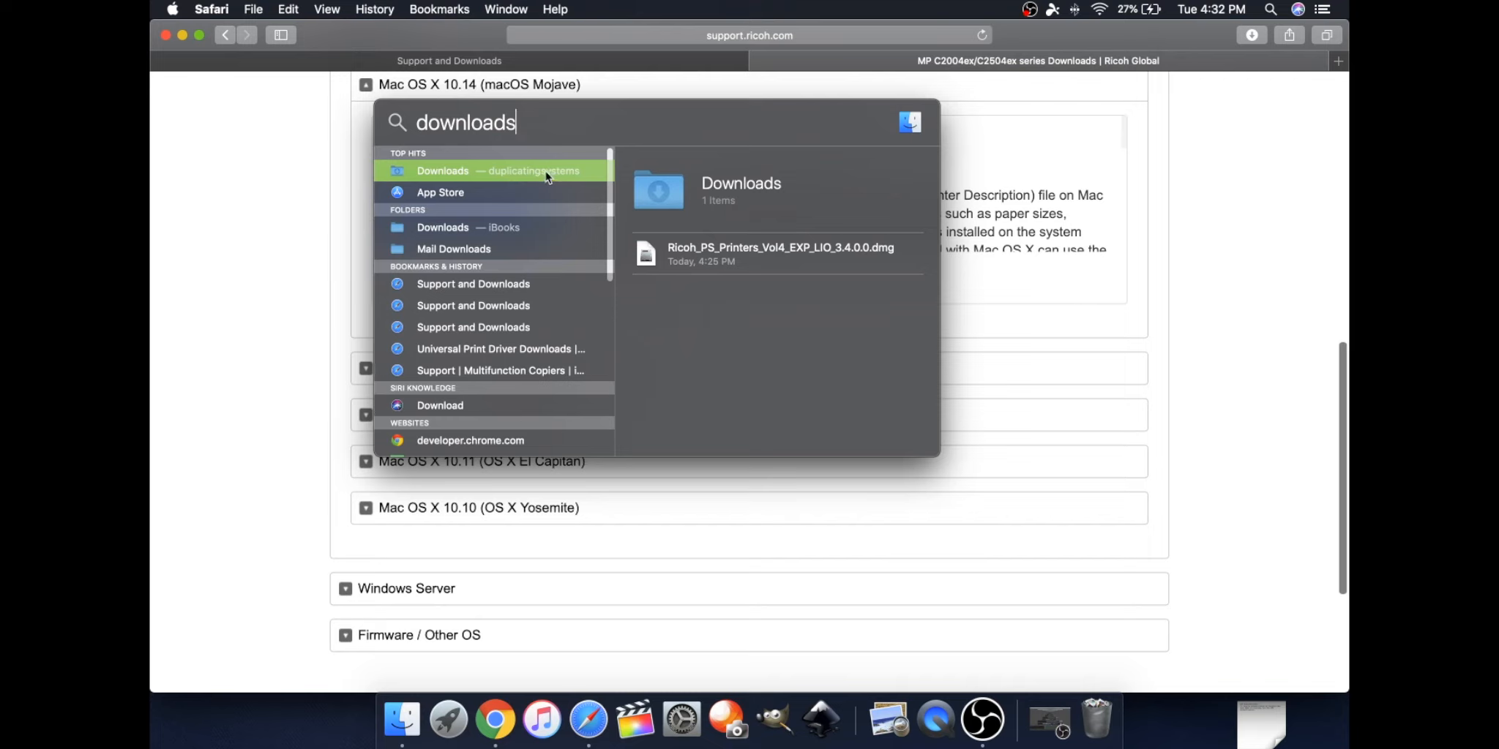
click(460, 169)
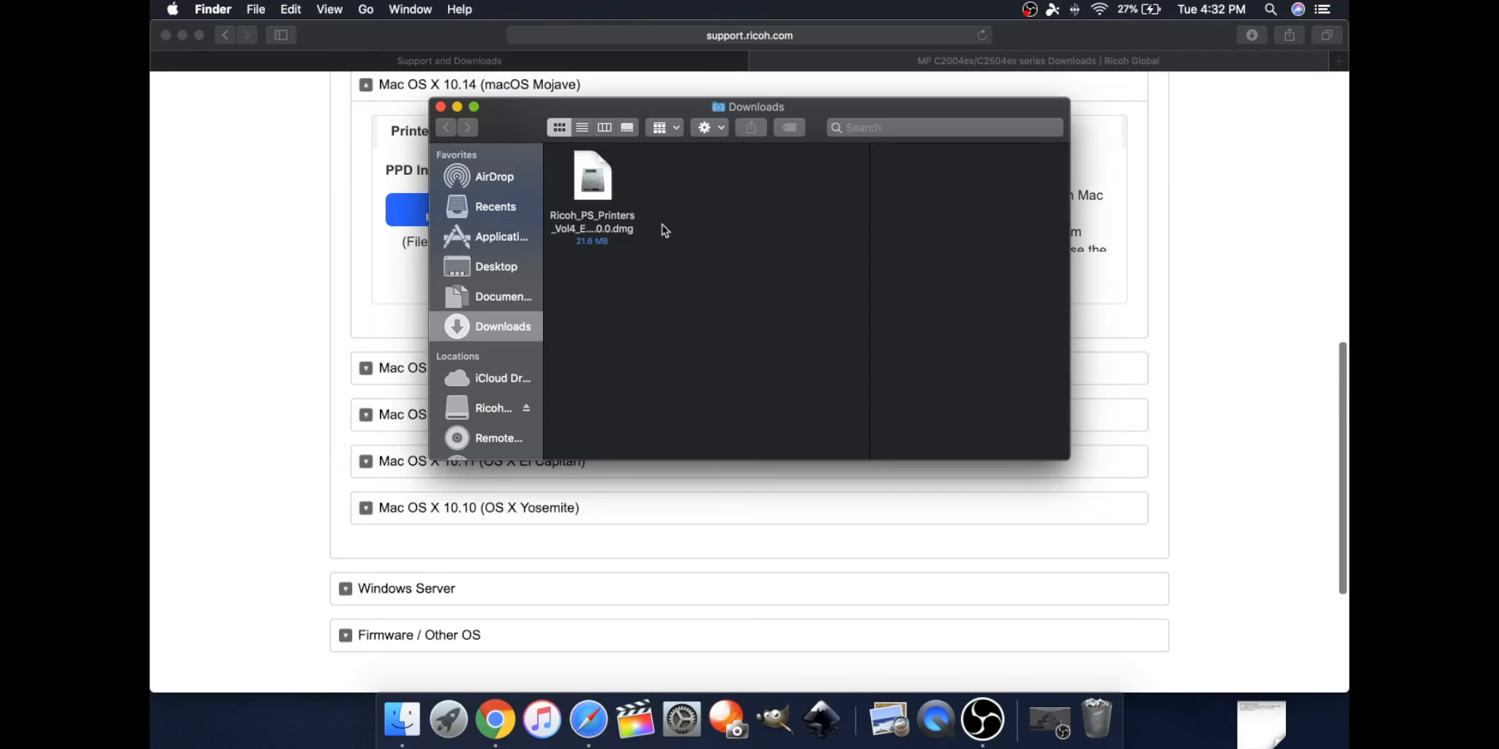
- Open the Ricoh_PS_Printers_Vol4_EXP_LIO_3.4.0.0.dmg disk image and launch the Ricoh_PS_Printers_Vol4_EXP_LIO_Driver.pkg installer
click(603, 189)
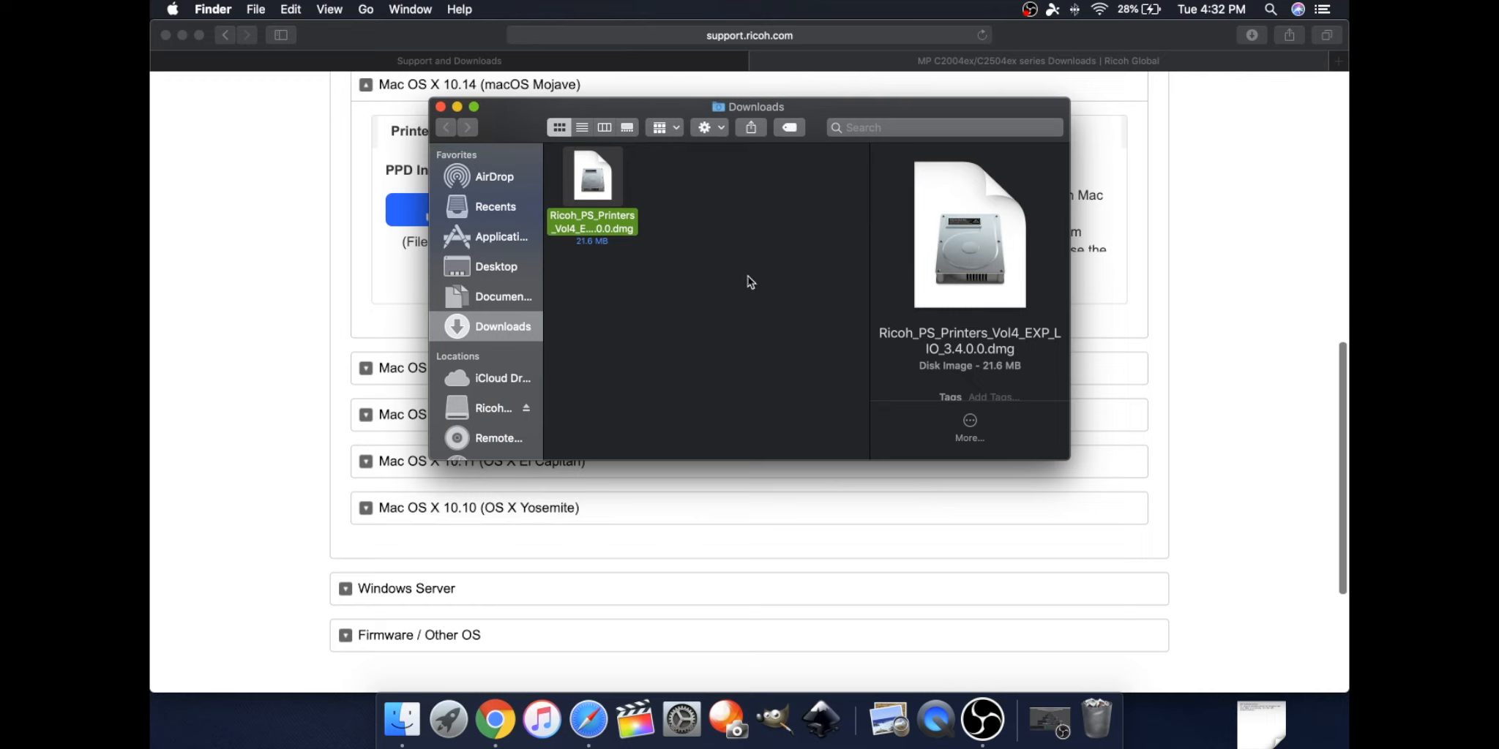
double_click(591, 179)
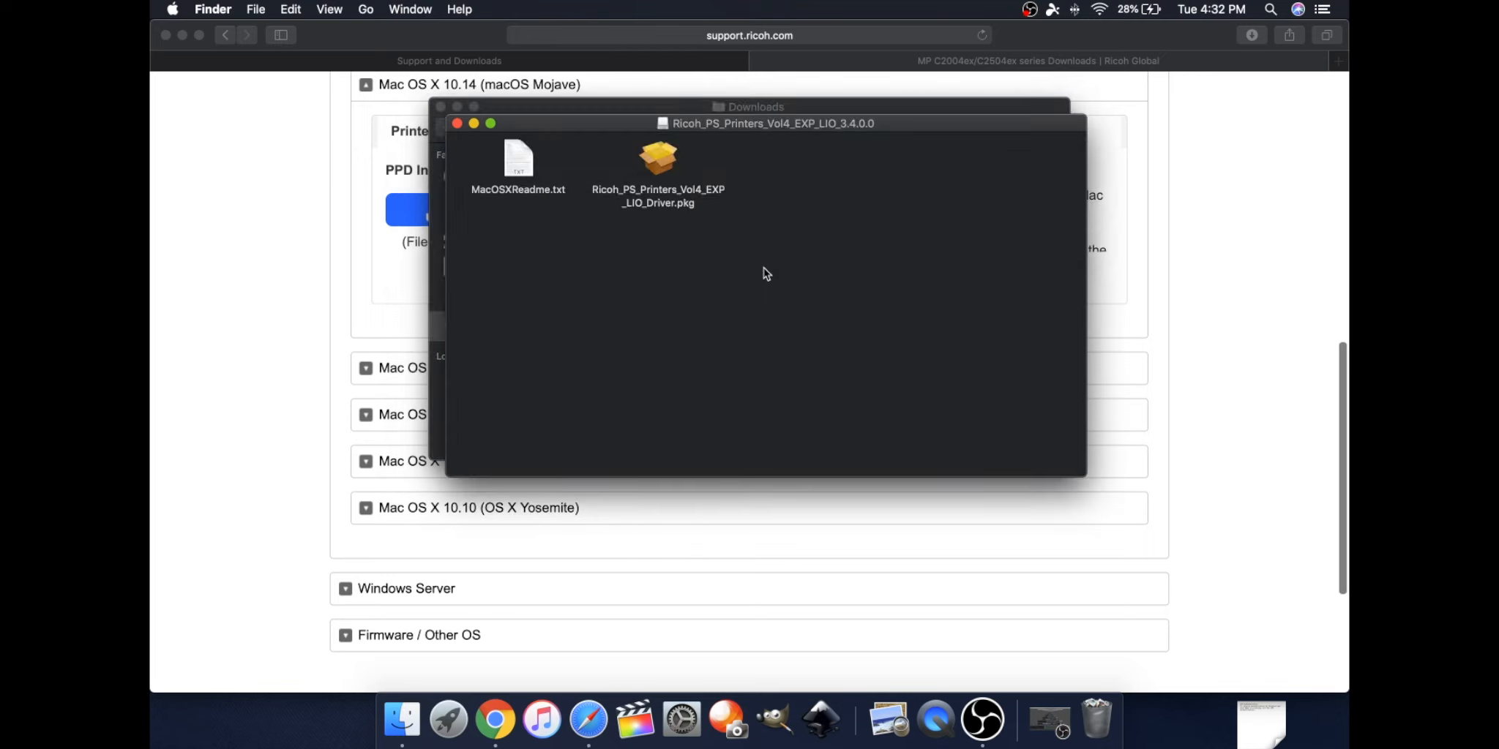
double_click(661, 162)
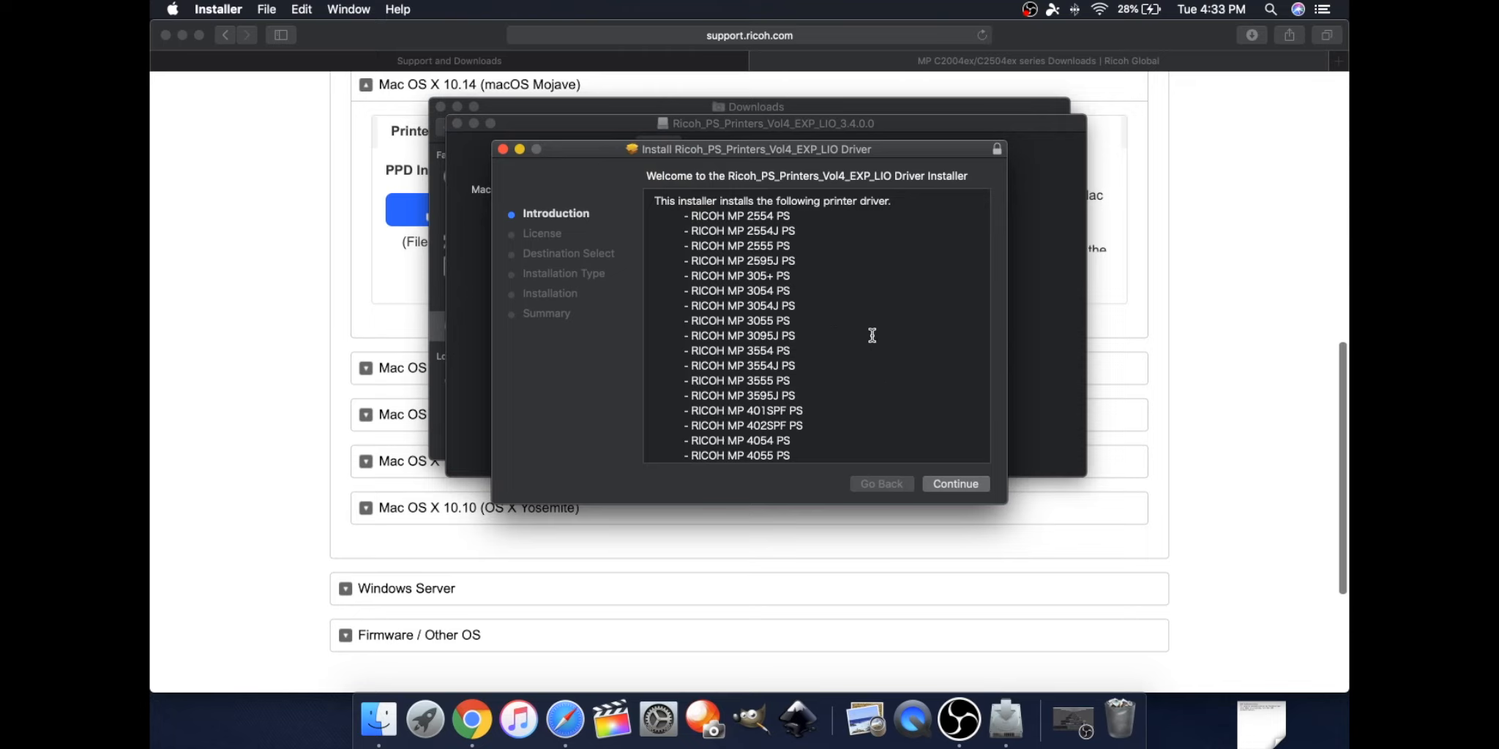
- Check the installer's supported printer list for the RICOH MP C2004ex PS, and agree to the software license agreement
scroll(878, 342, down, 2)
scroll(878, 341, down, 5)
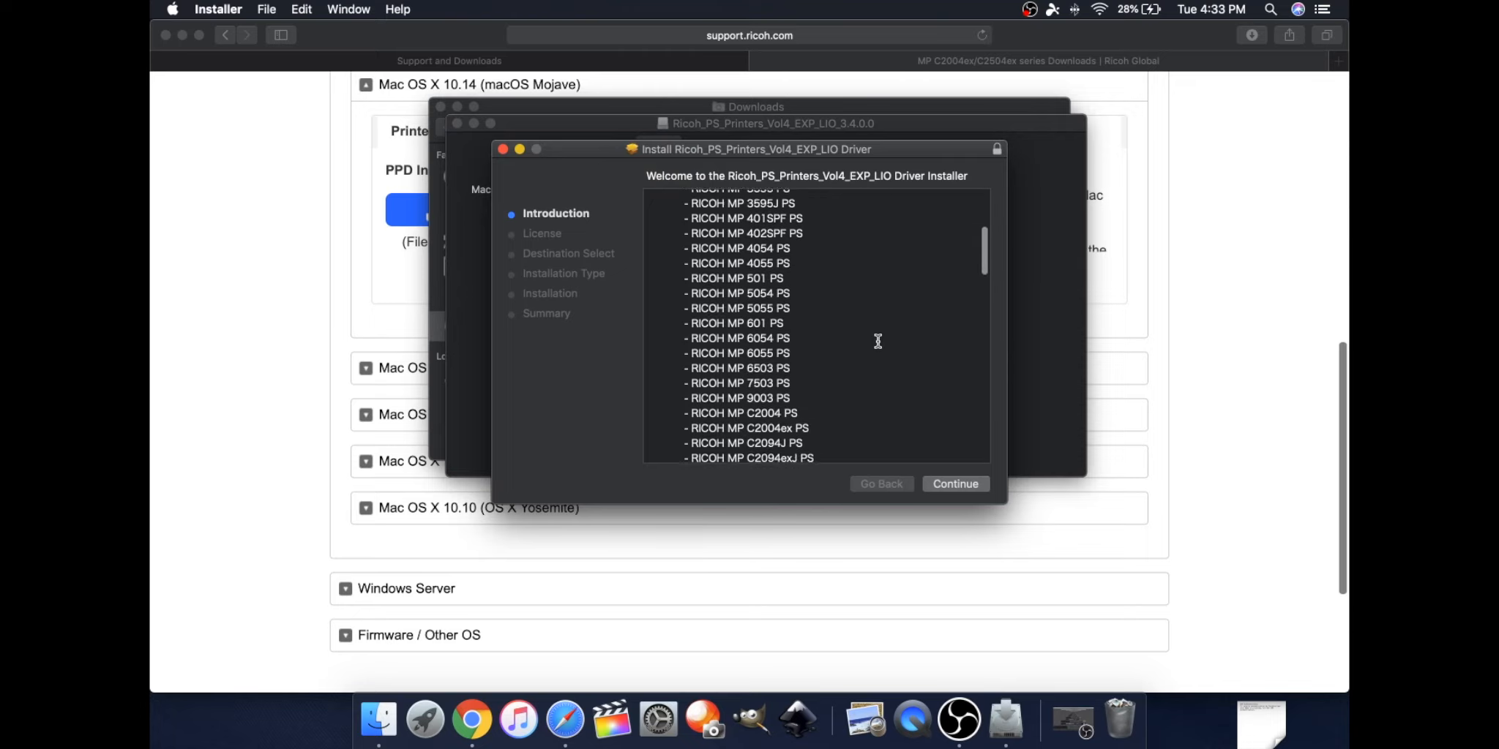
scroll(878, 341, down, 4)
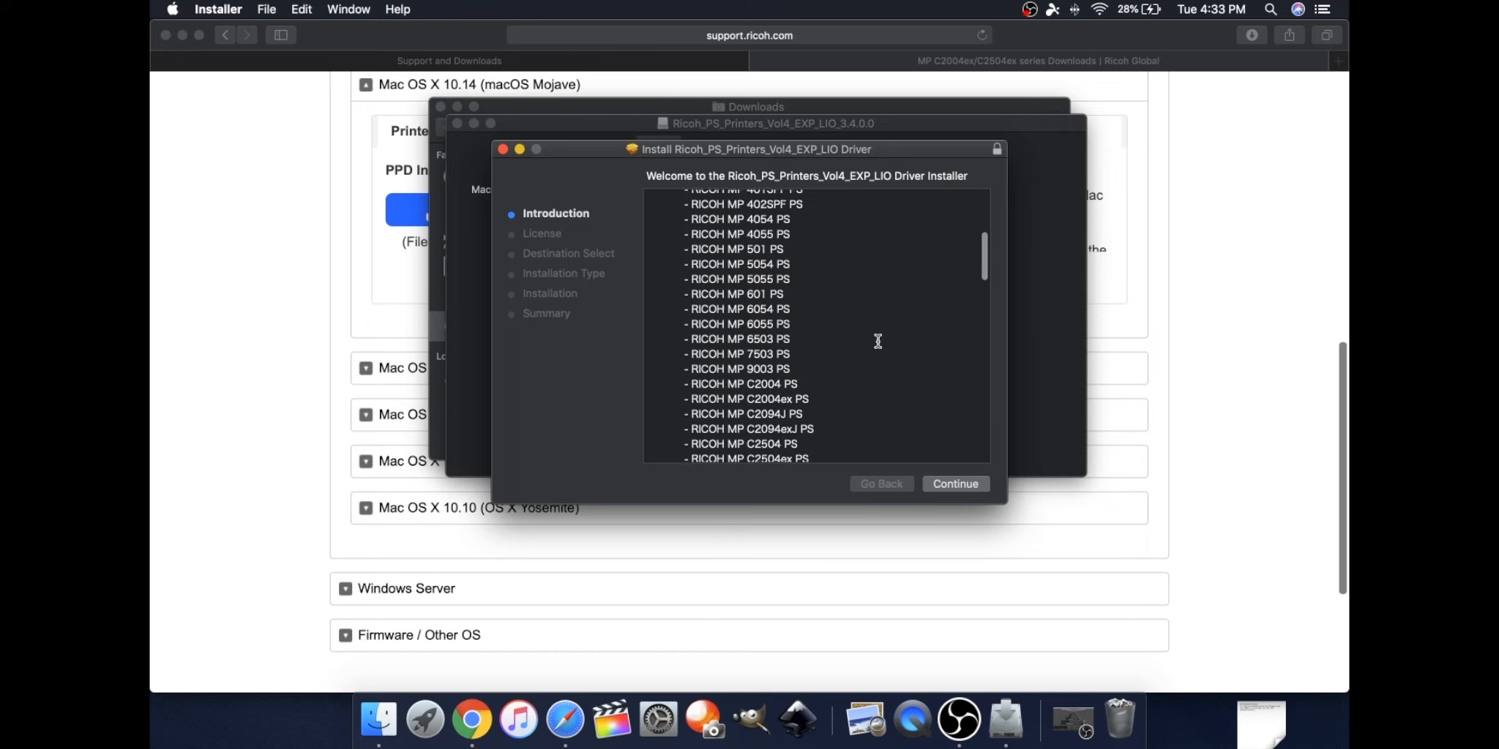
scroll(846, 339, down, 2)
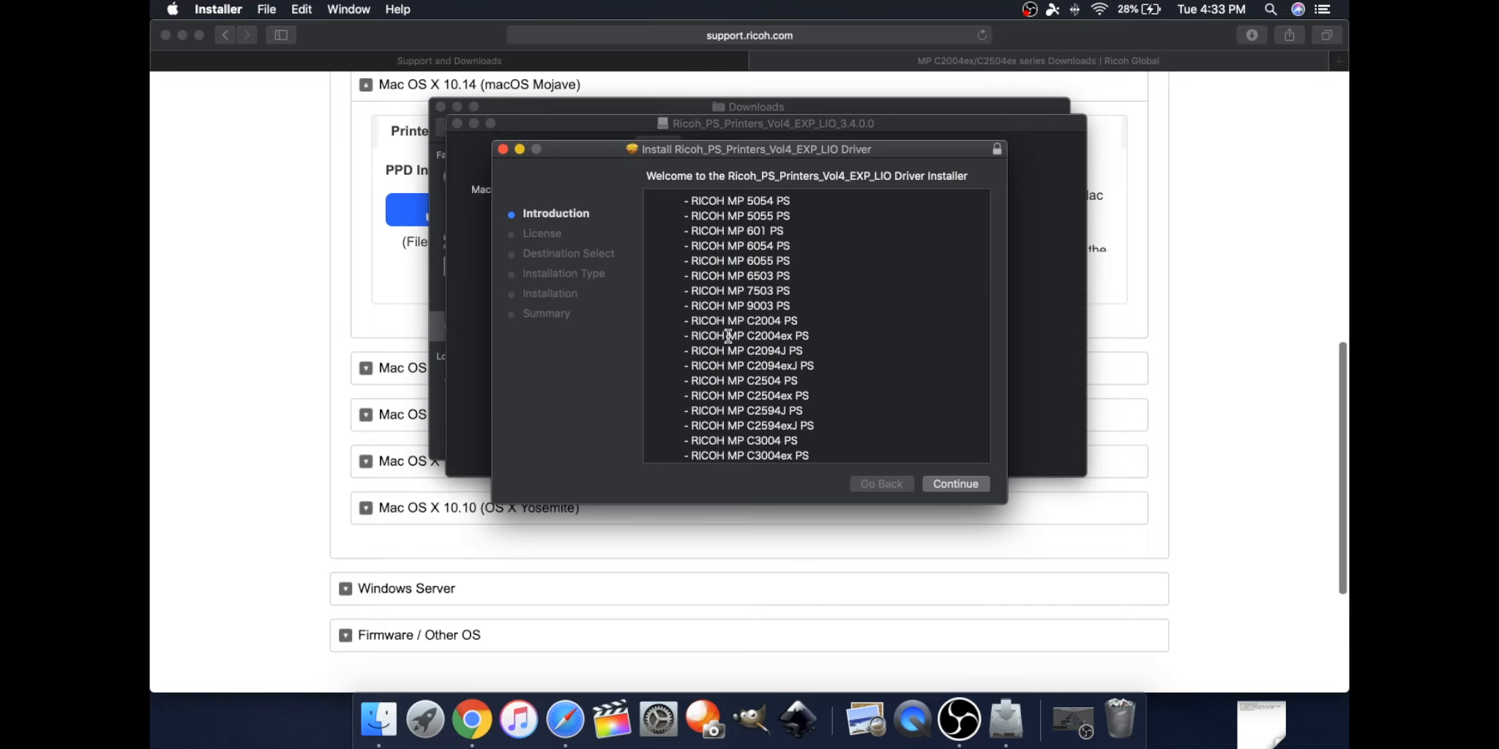
click(962, 486)
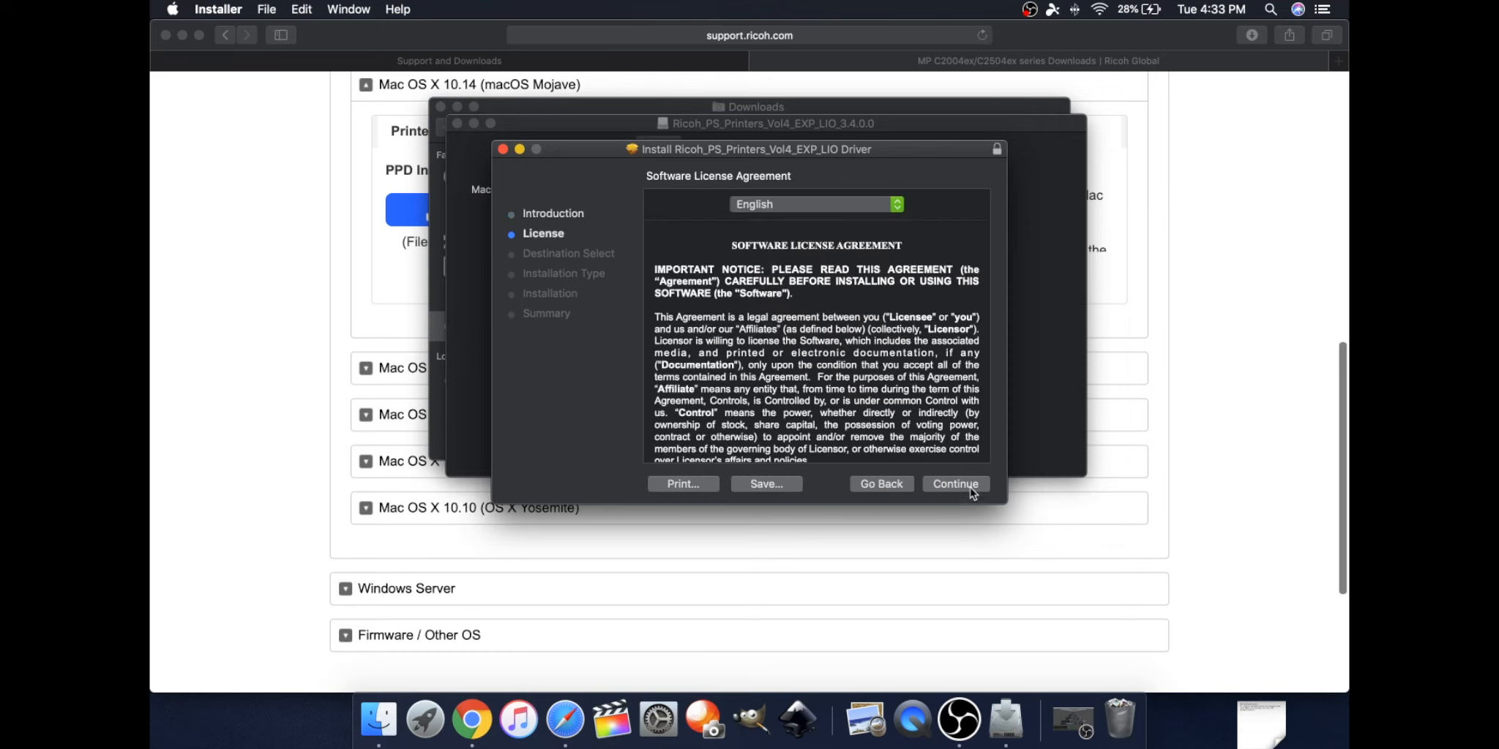
click(972, 492)
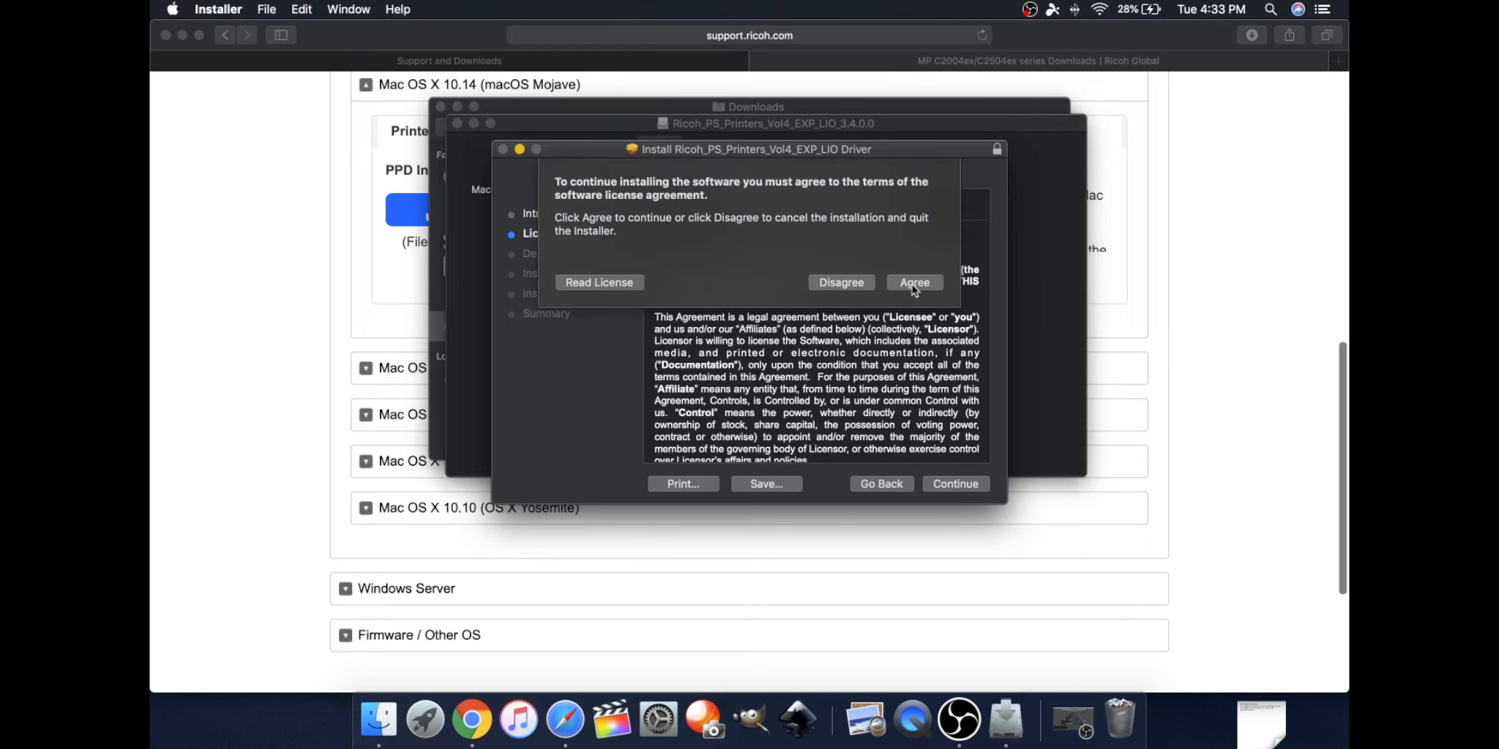
click(914, 285)
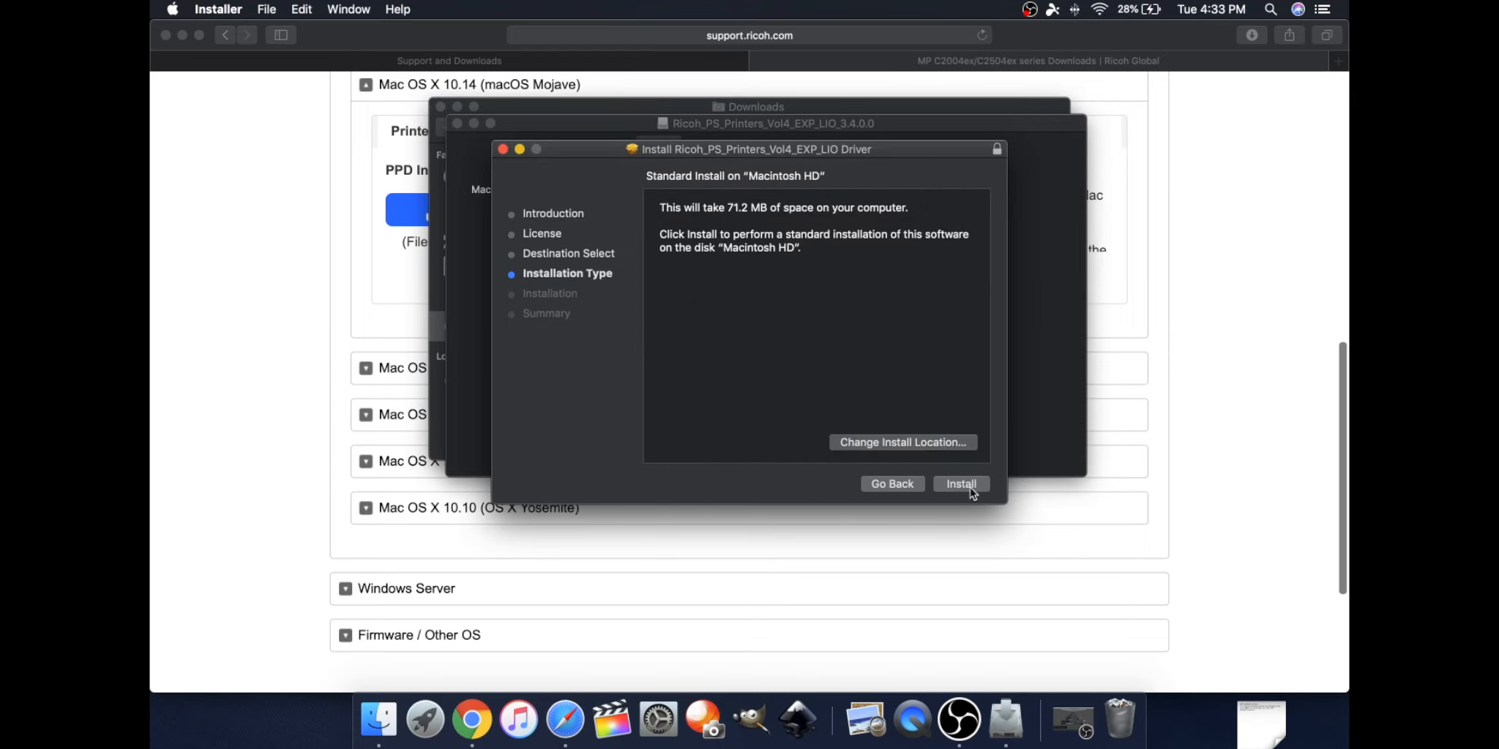
- Run the standard driver installation on Macintosh HD, authorizing it with the account password
click(961, 484)
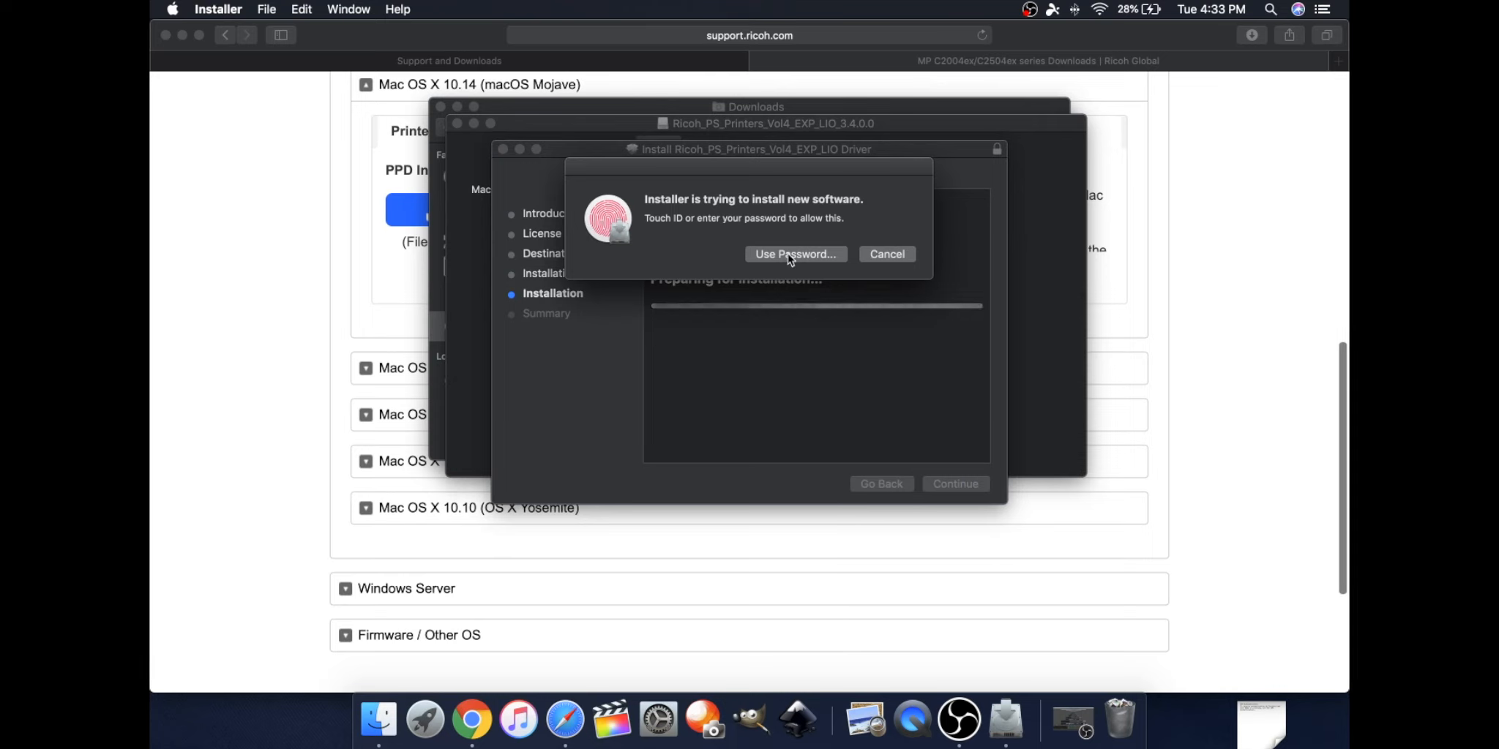
click(787, 253)
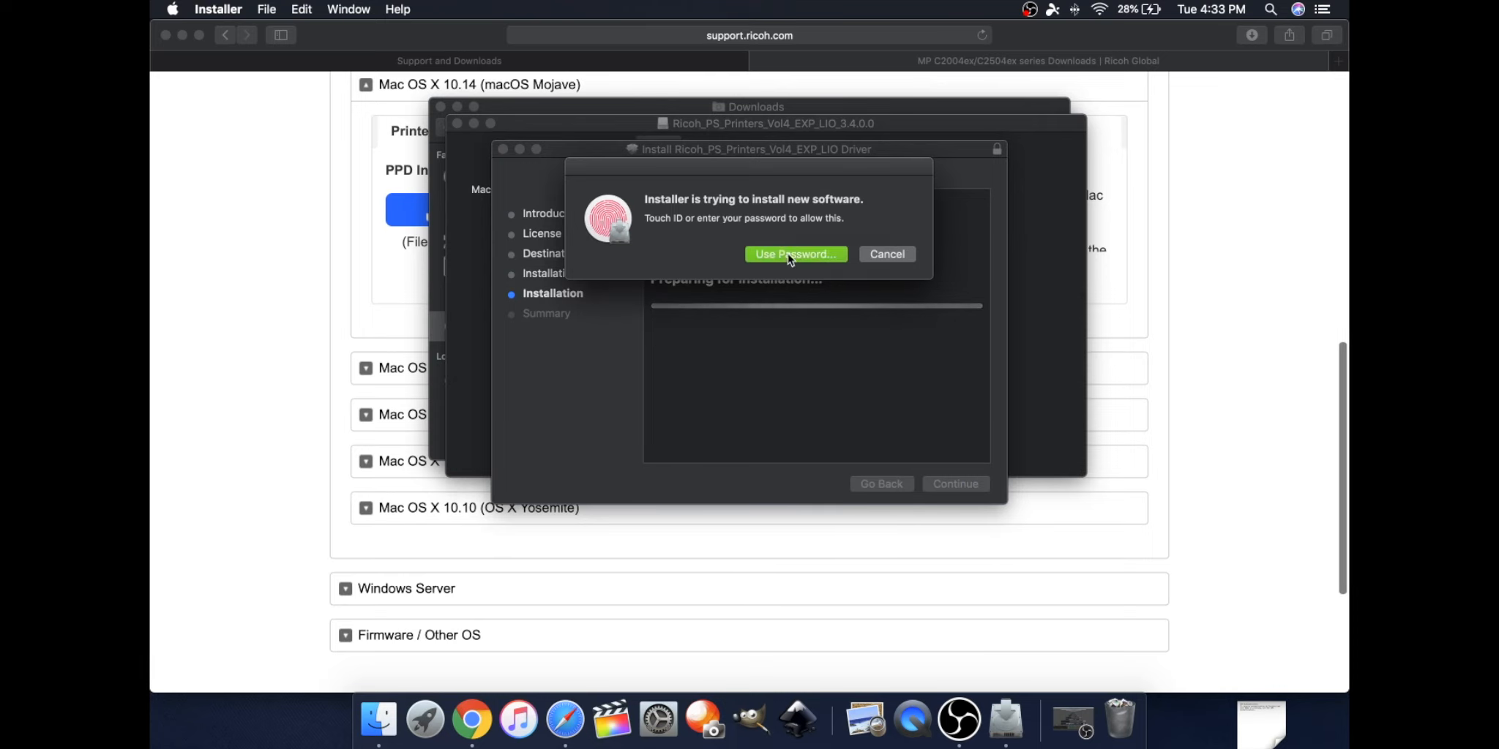
text(•••)
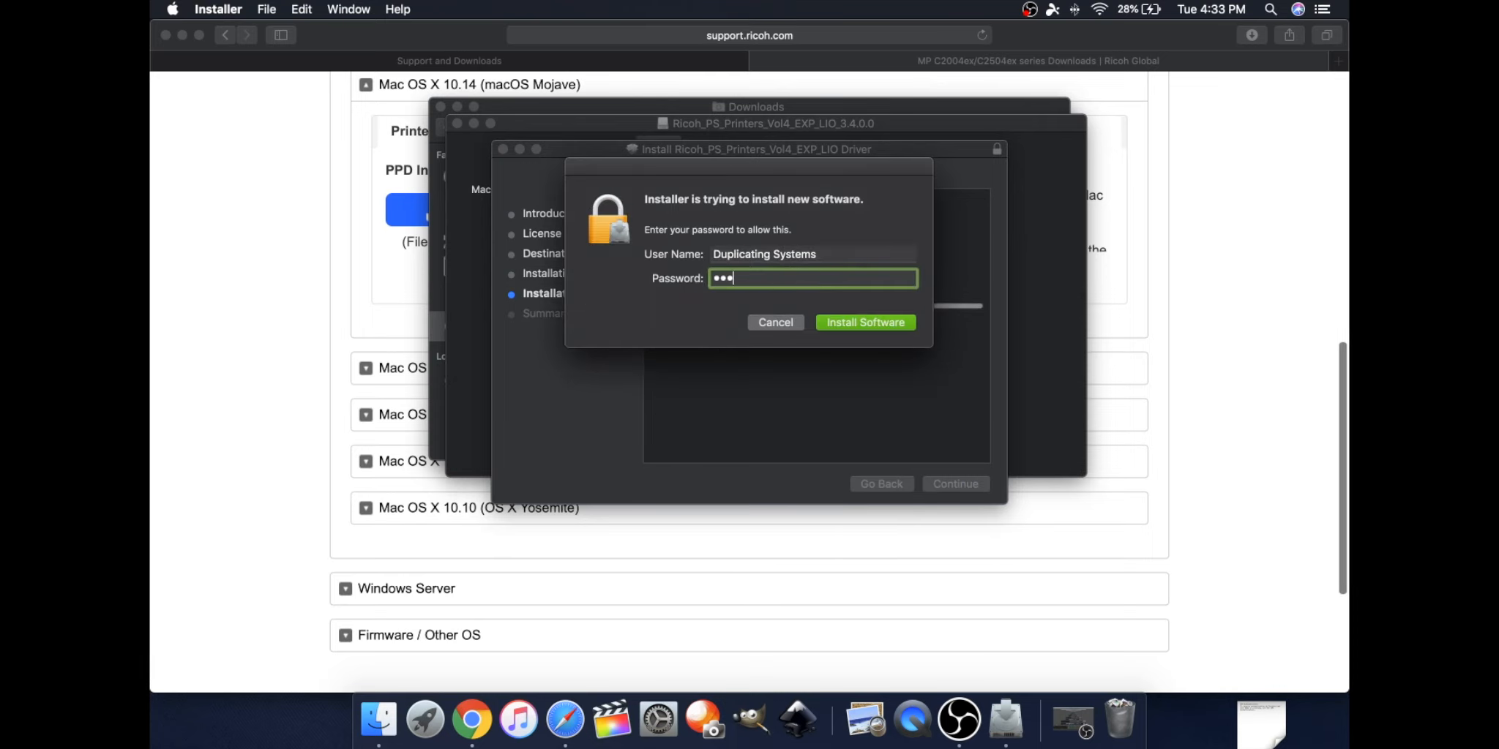
text(•••)
click(871, 324)
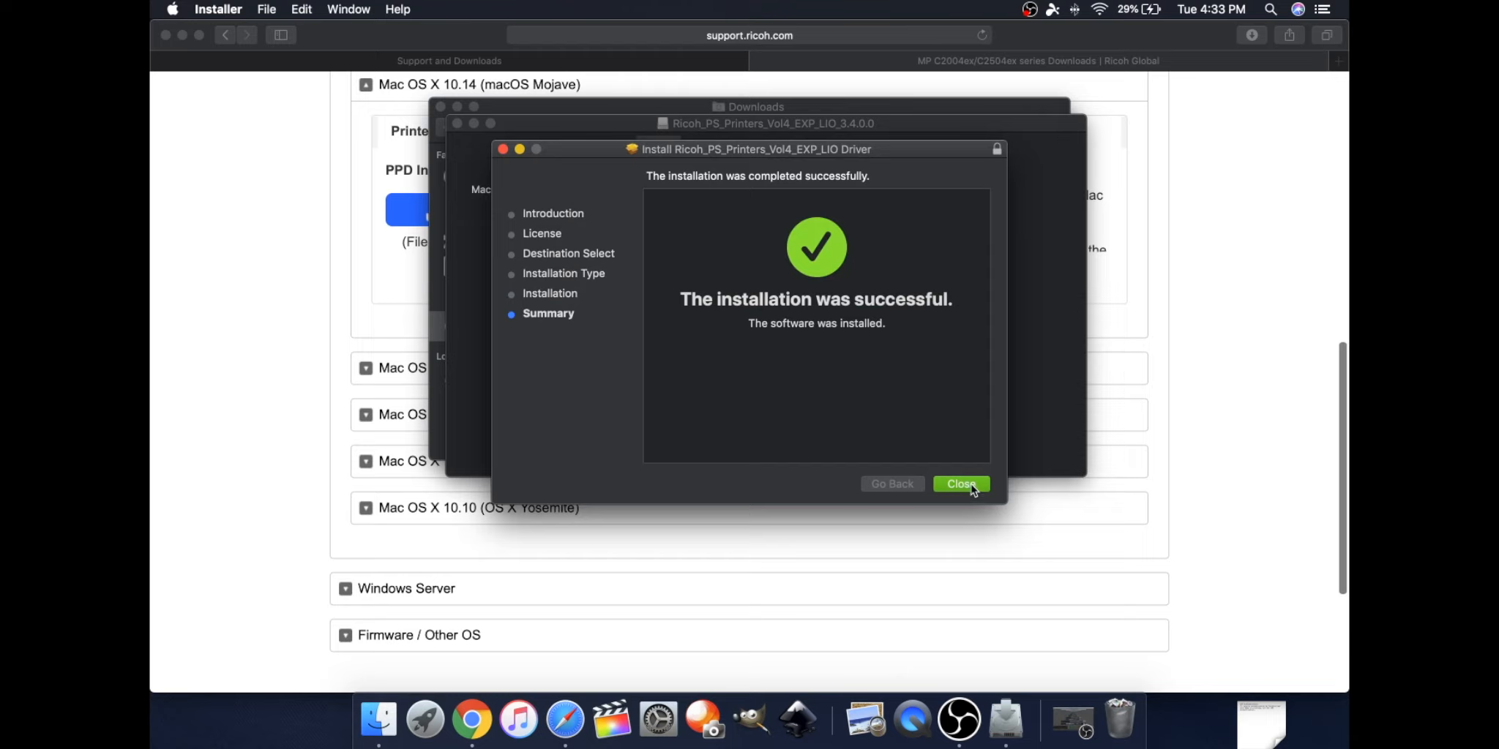
- Close the finished installer, move its package to the Trash, and close the disk image and Downloads windows
click(971, 485)
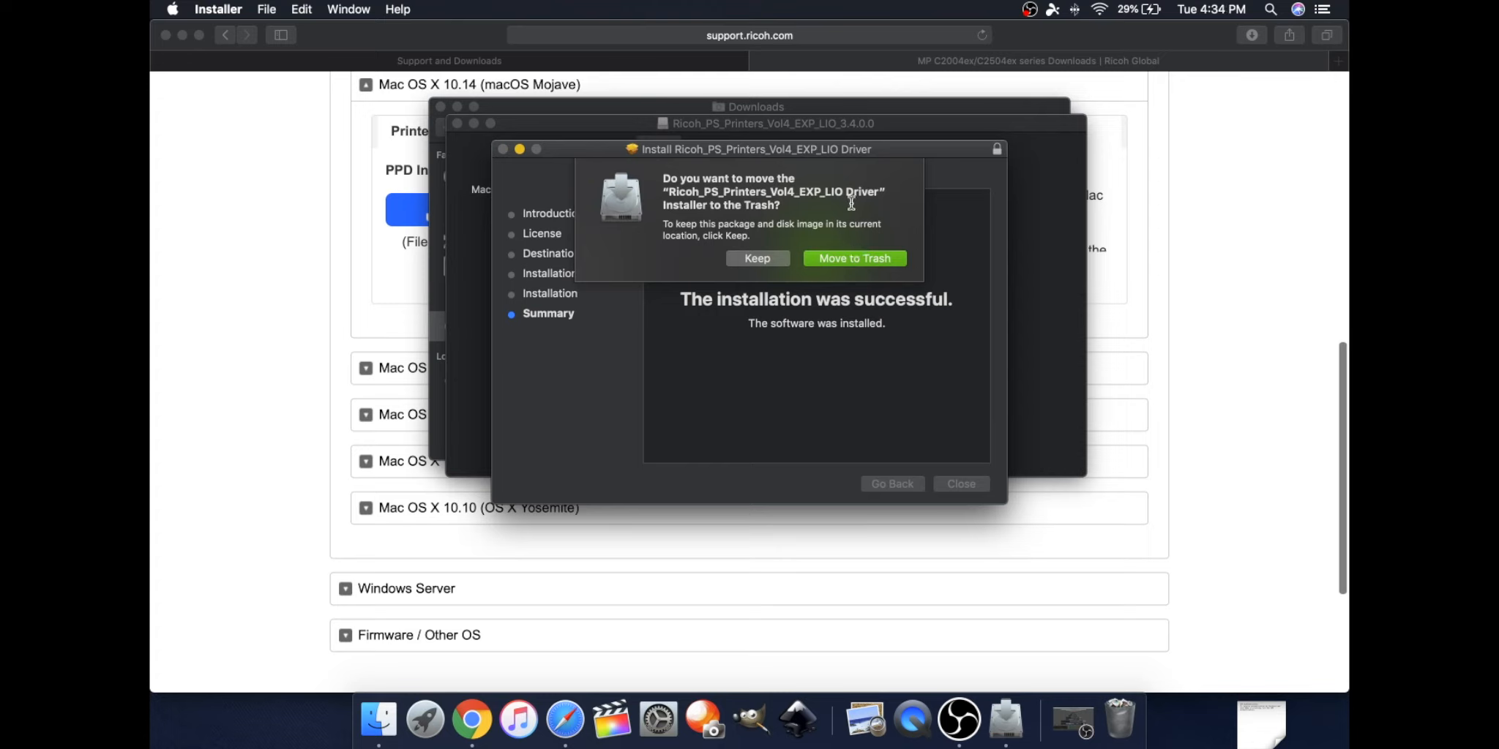
click(868, 259)
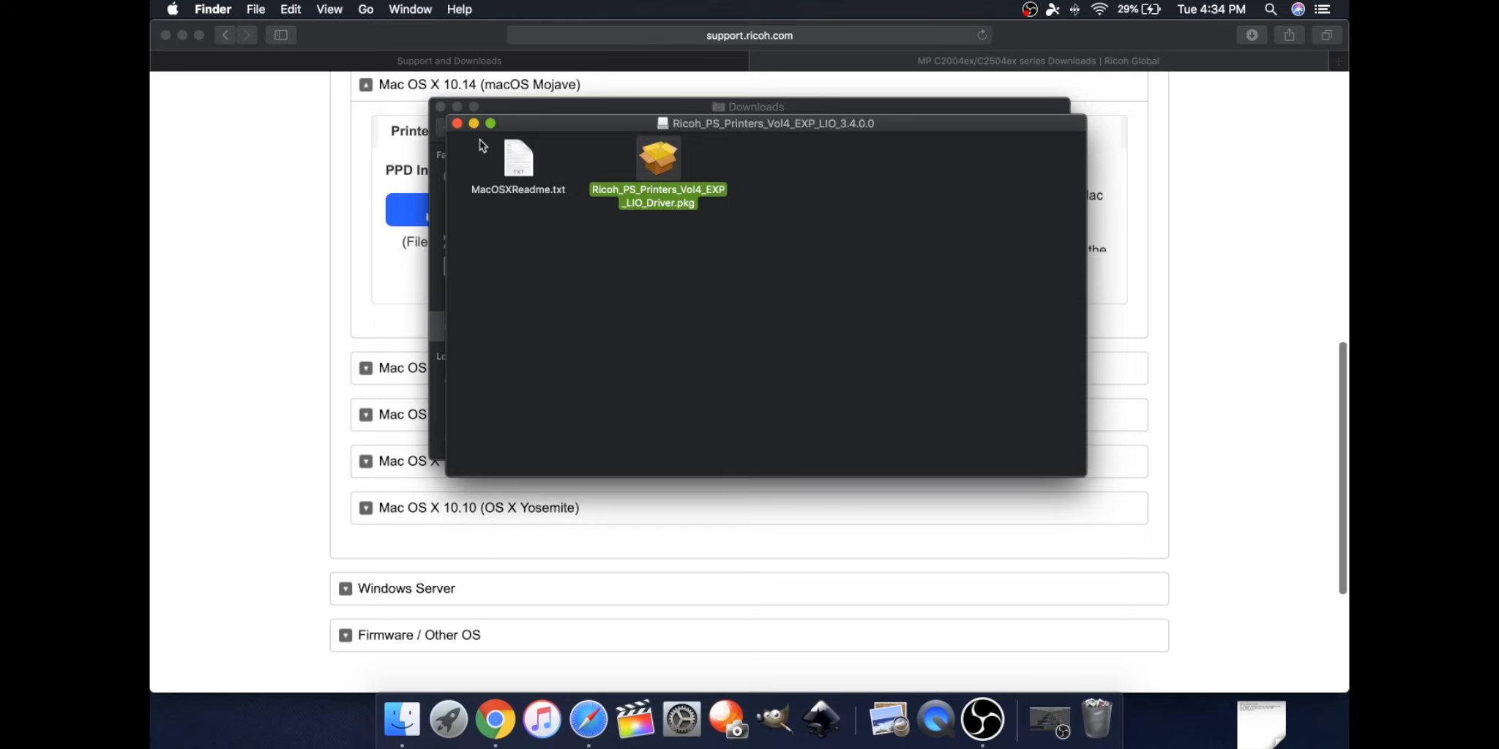
click(457, 123)
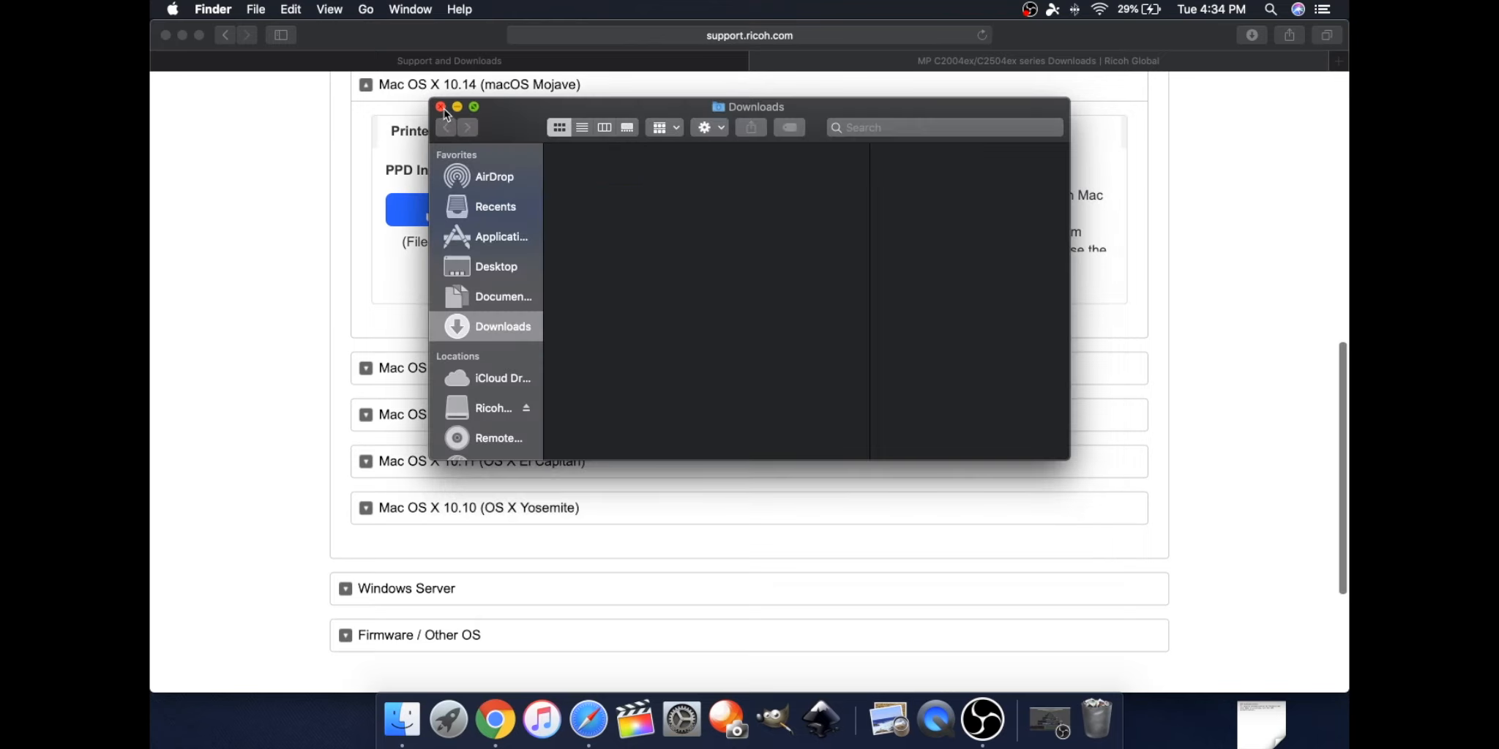
click(441, 106)
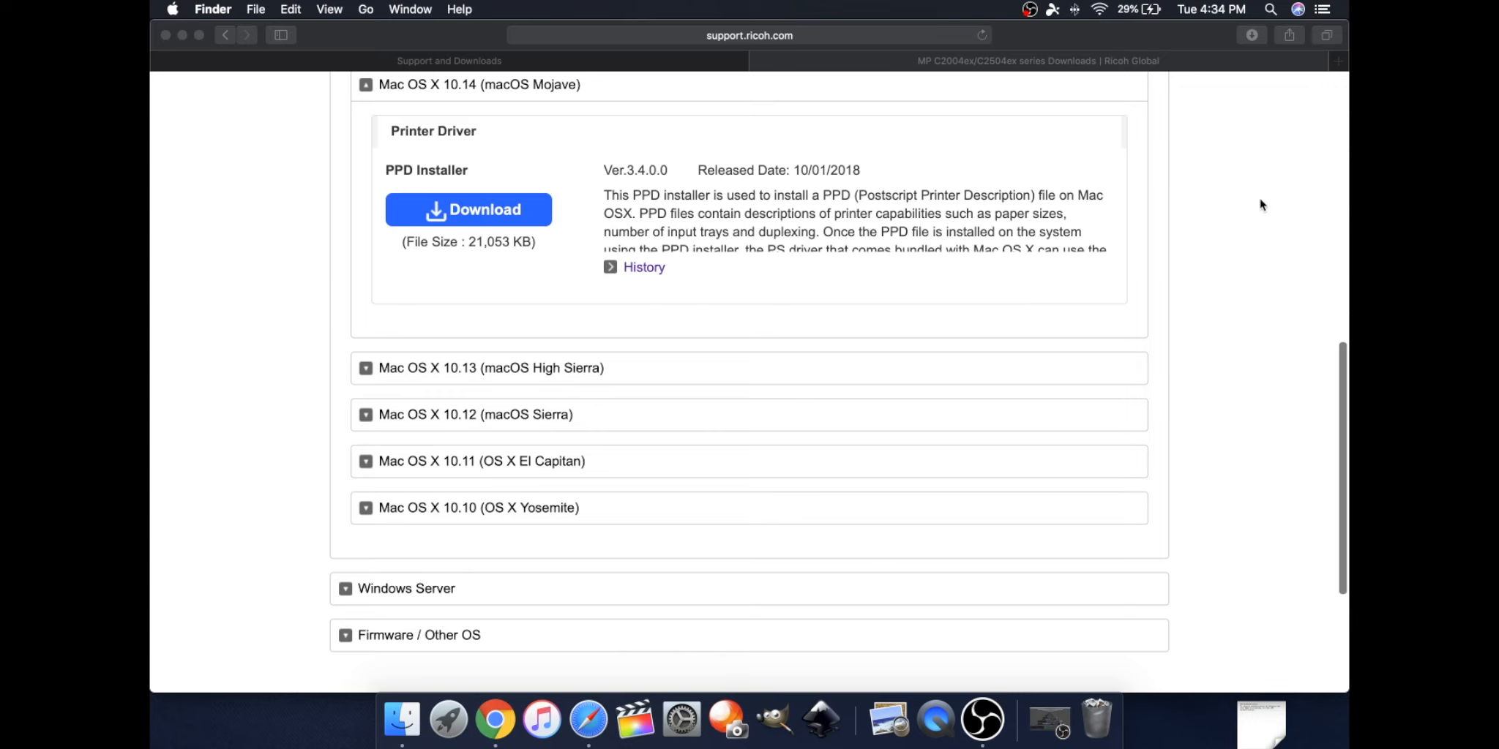
- Find System Preferences with a Spotlight search for "system preferences" and open its Printers & Scanners settings
scroll(1261, 201, down, 1)
click(1271, 9)
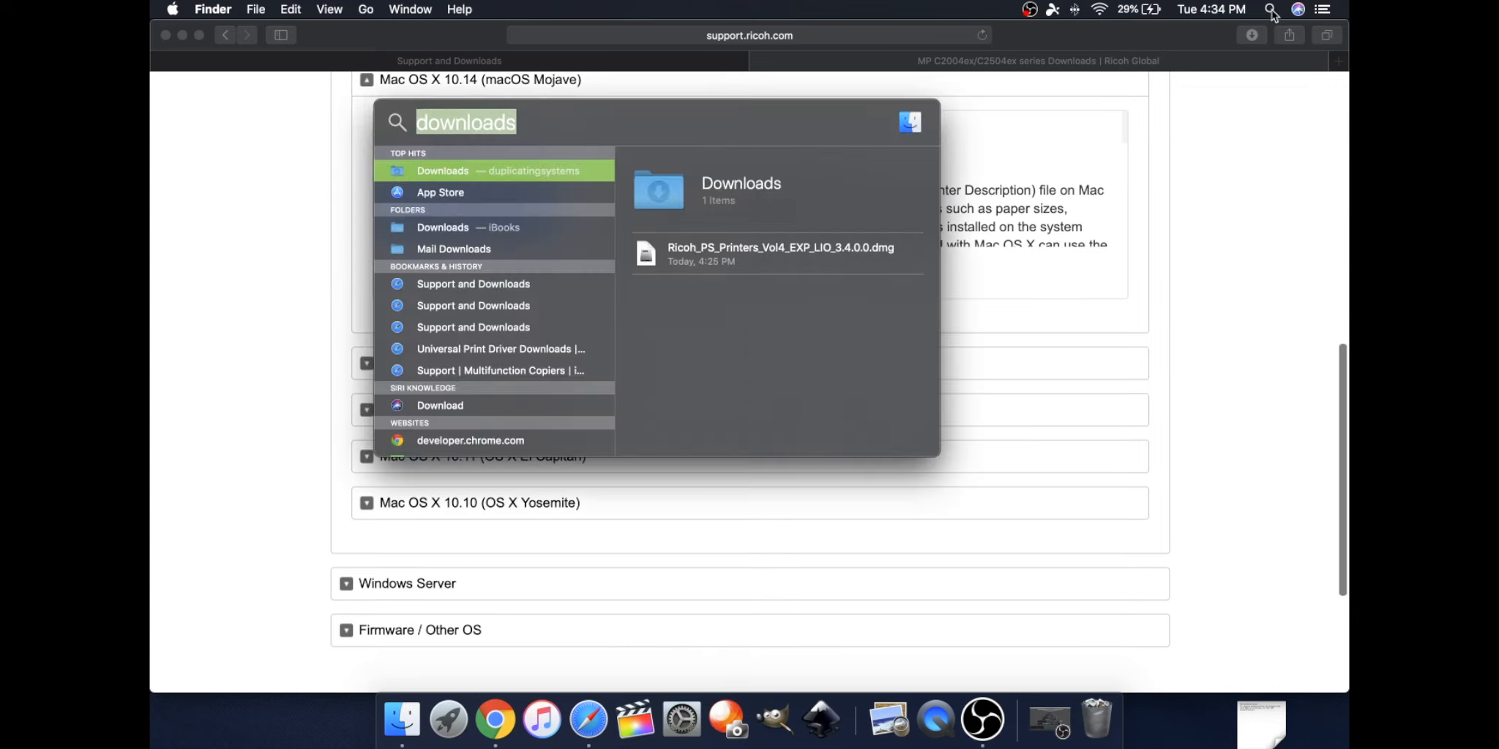
key(BackSpace)
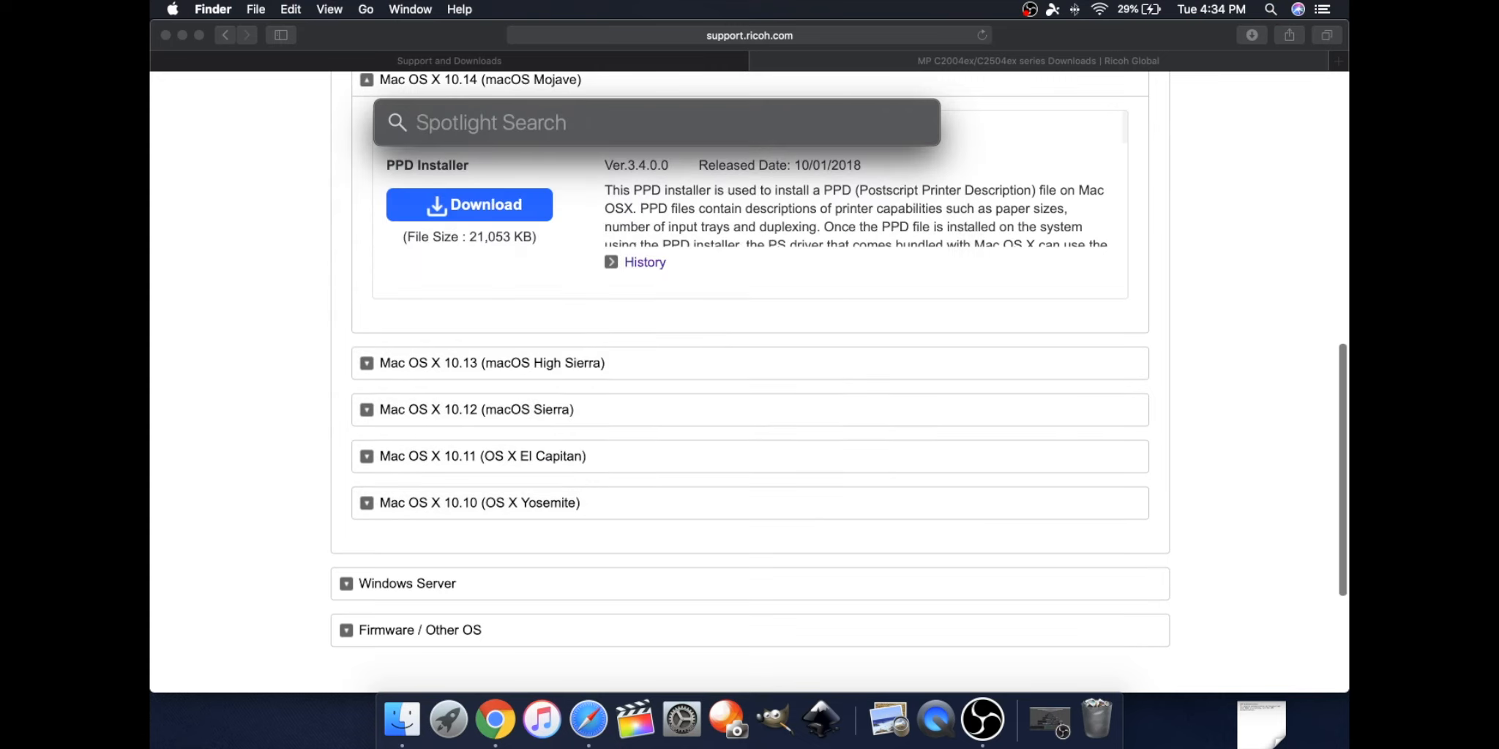
text(system pre)
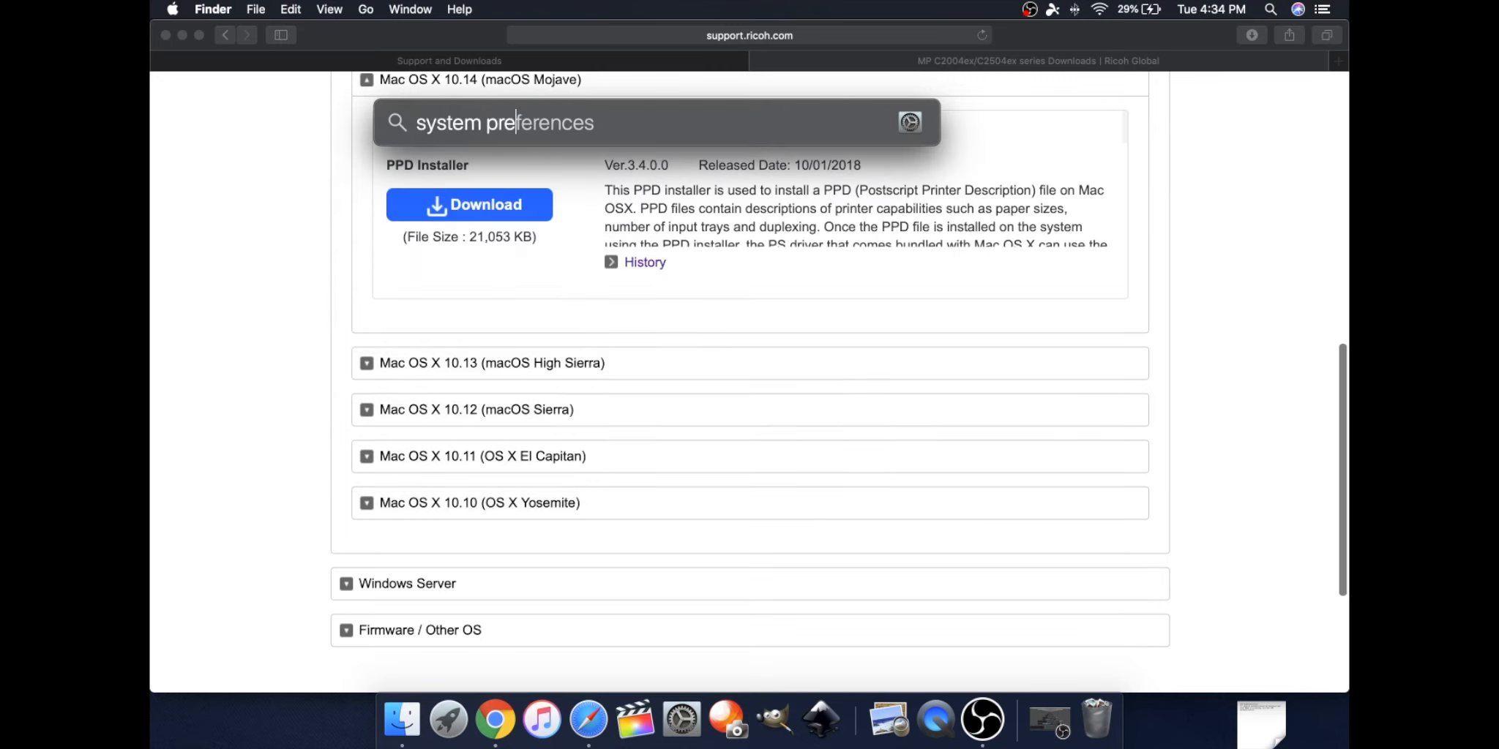
text(fere)
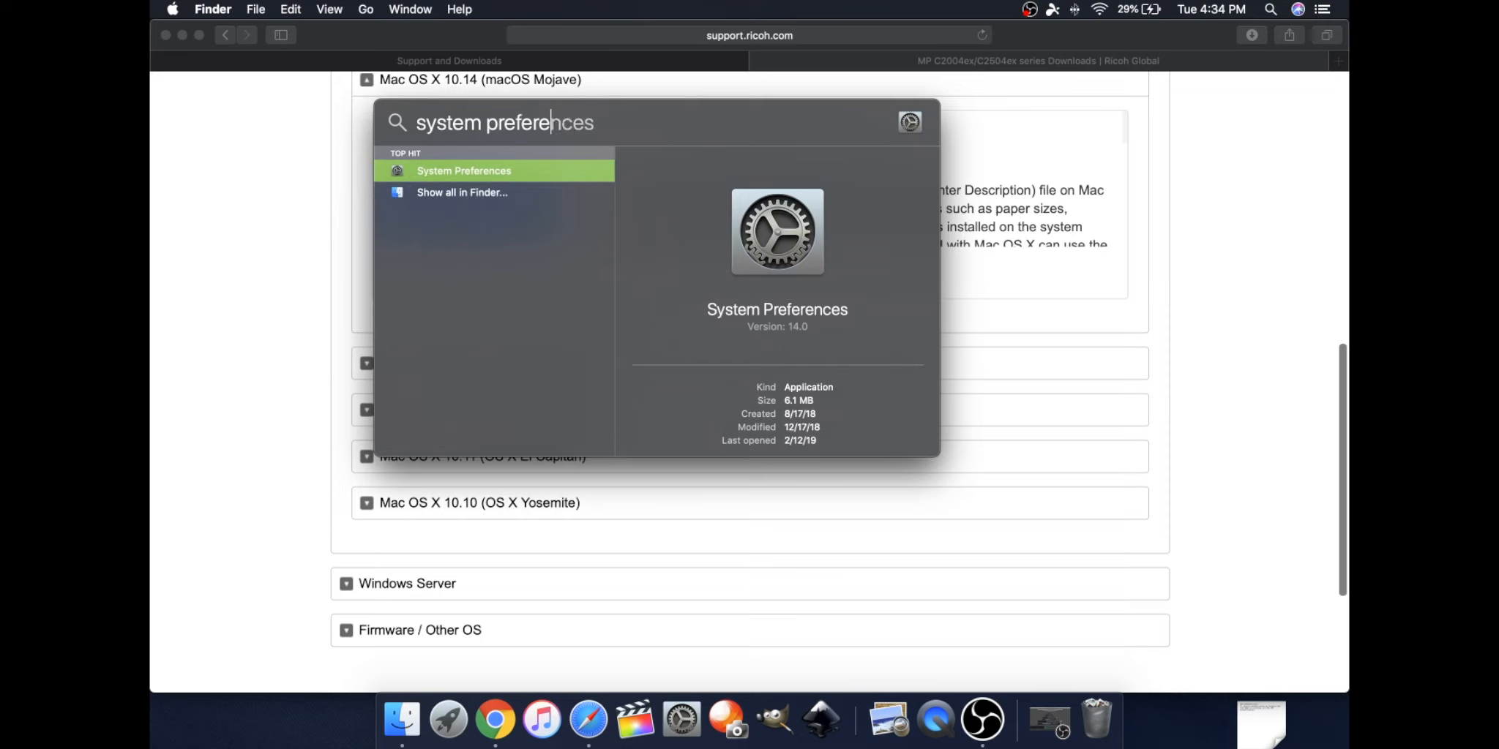
text(nces)
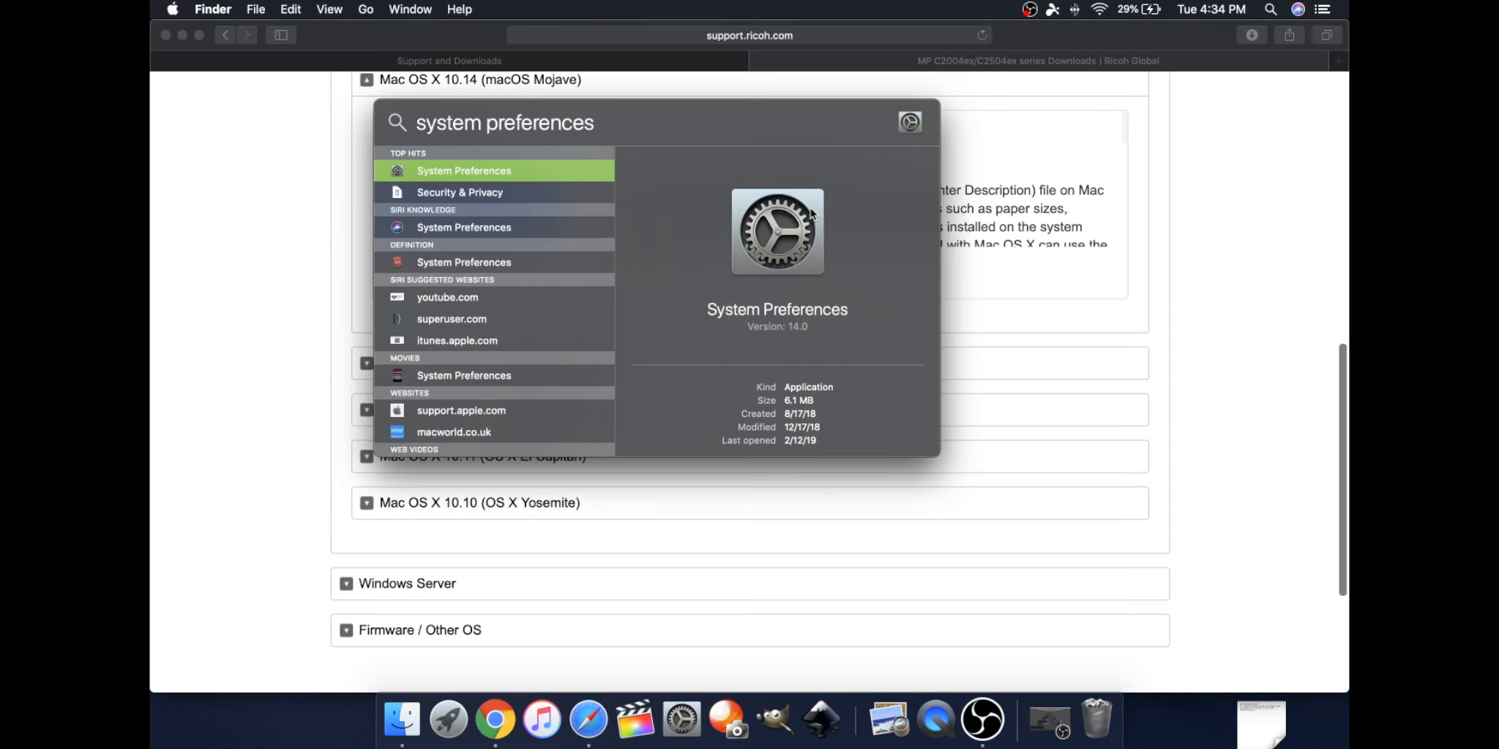
click(511, 171)
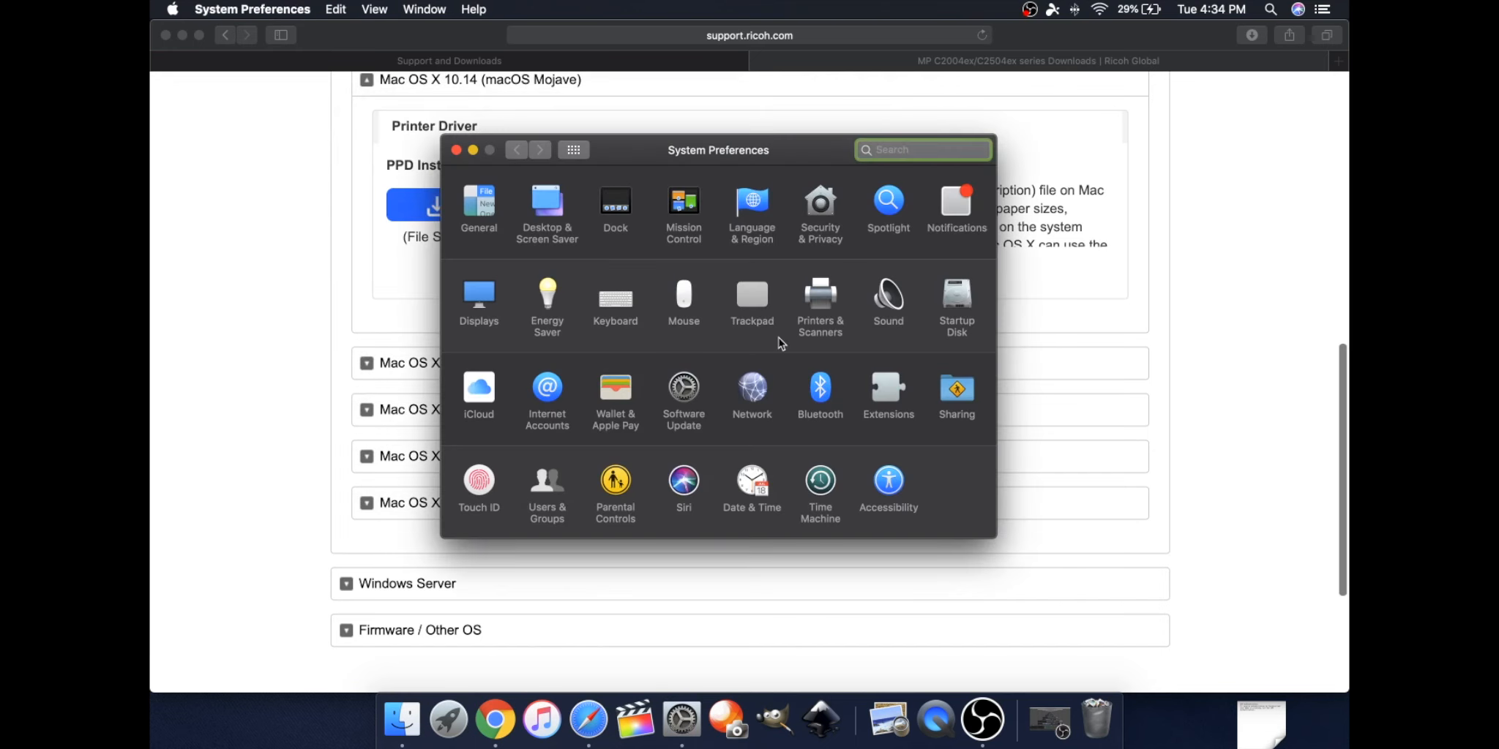
click(821, 300)
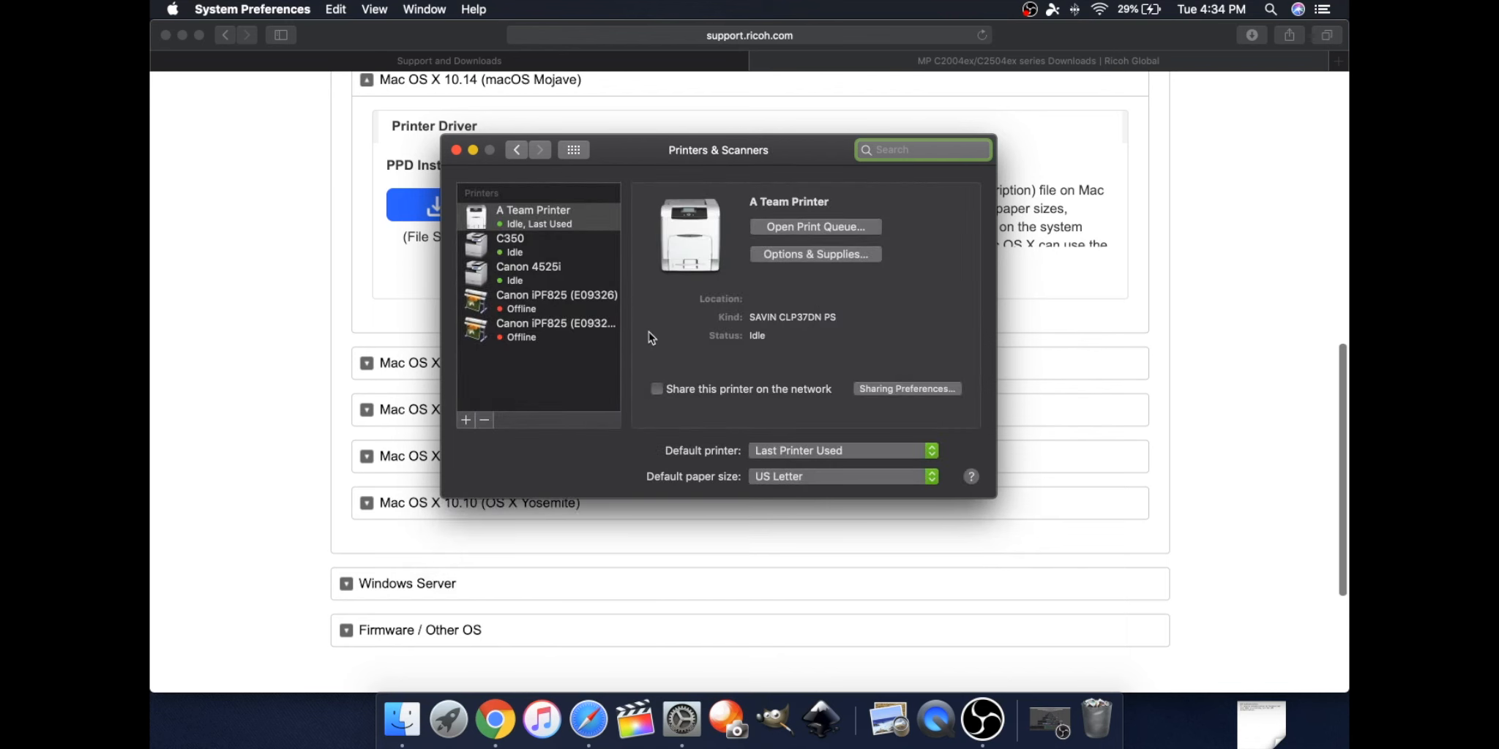
- Start adding a new printer and select the SAVIN MP C2004ex Bonjour Multifunction device among the network printers
click(466, 421)
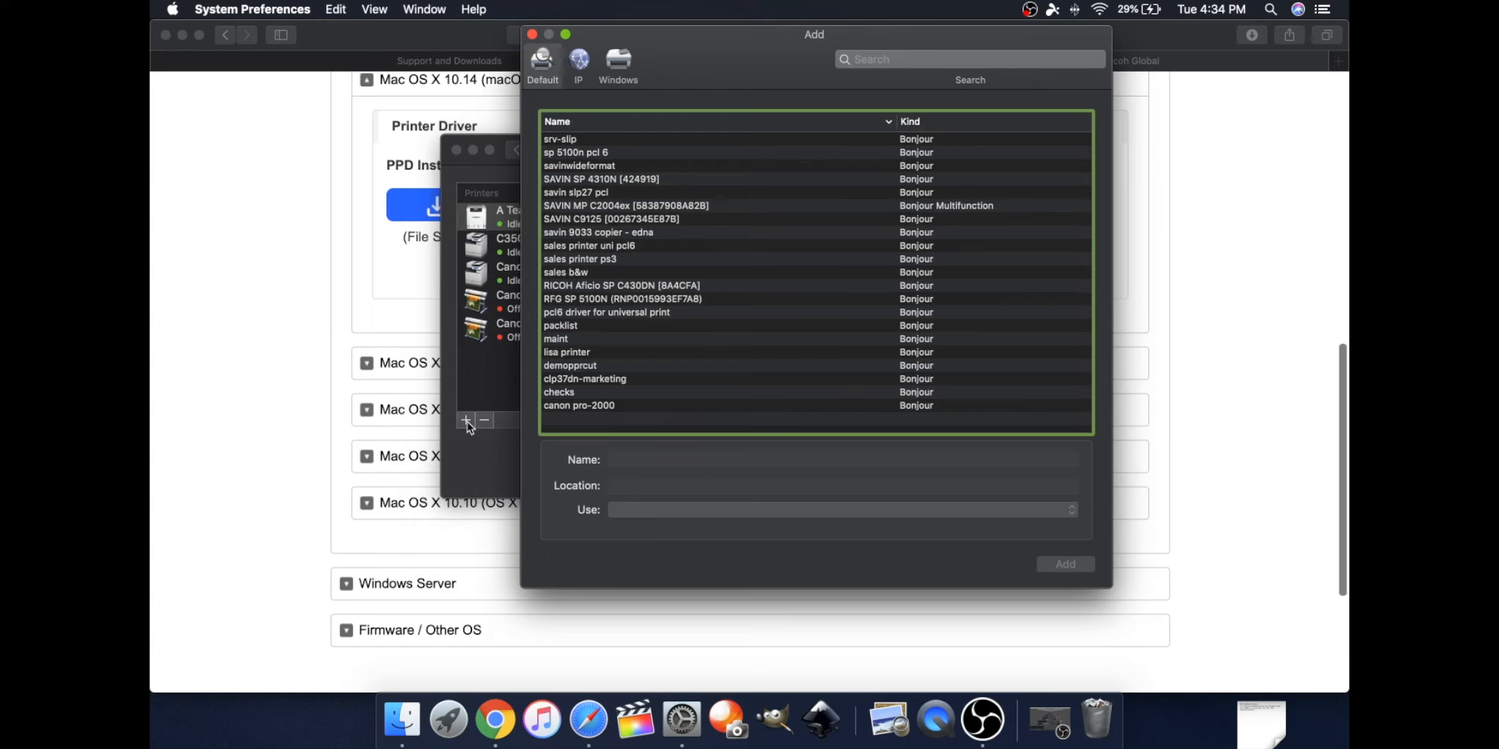
drag(789, 49, 736, 86)
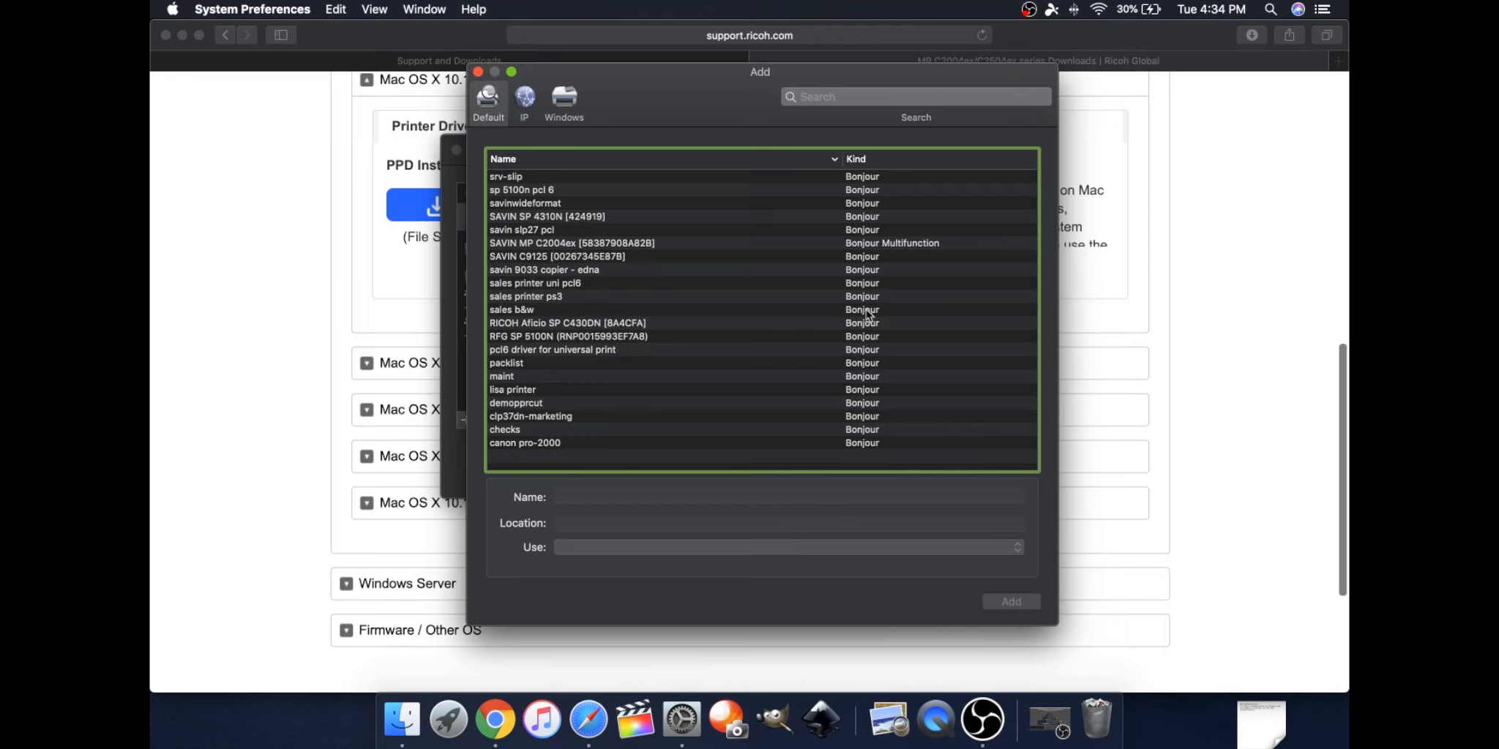
click(546, 191)
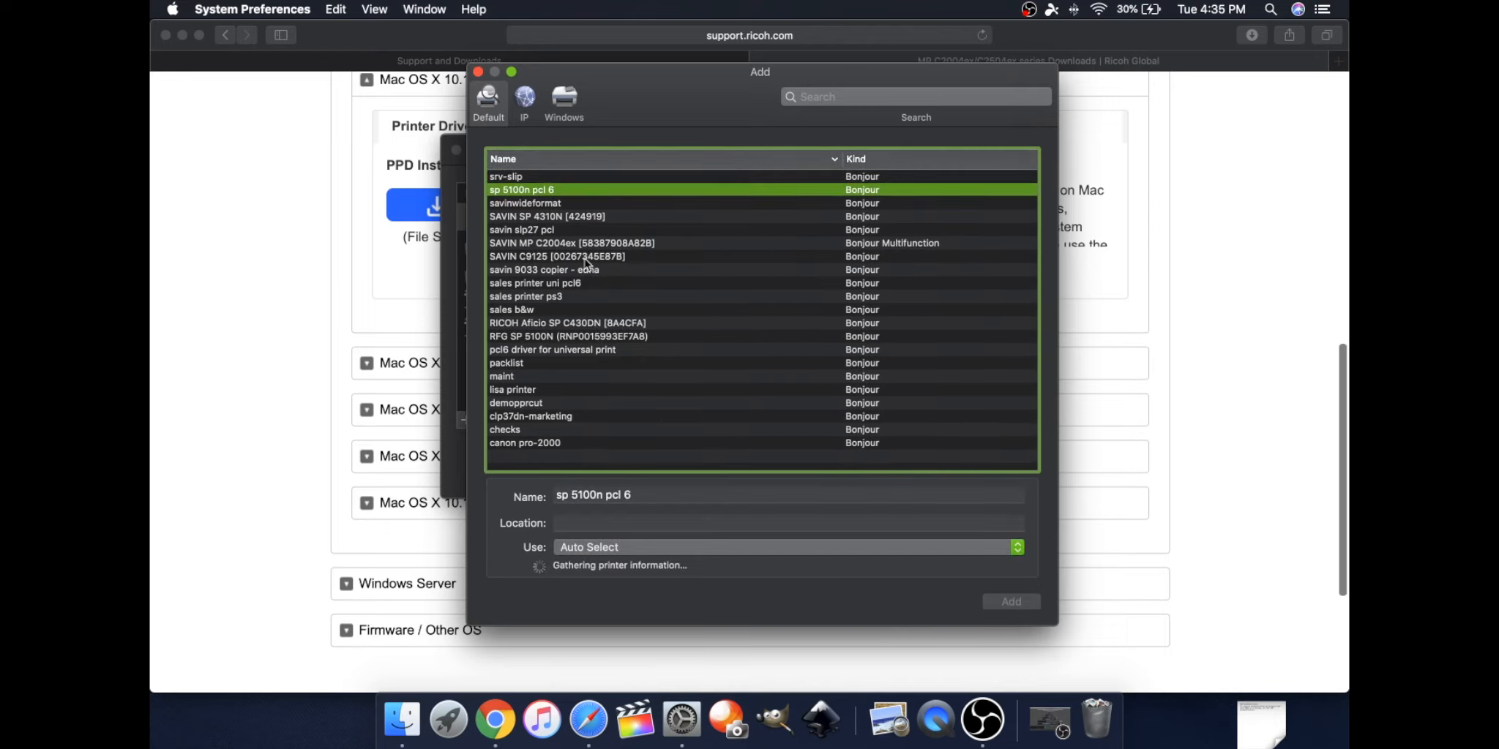
click(567, 245)
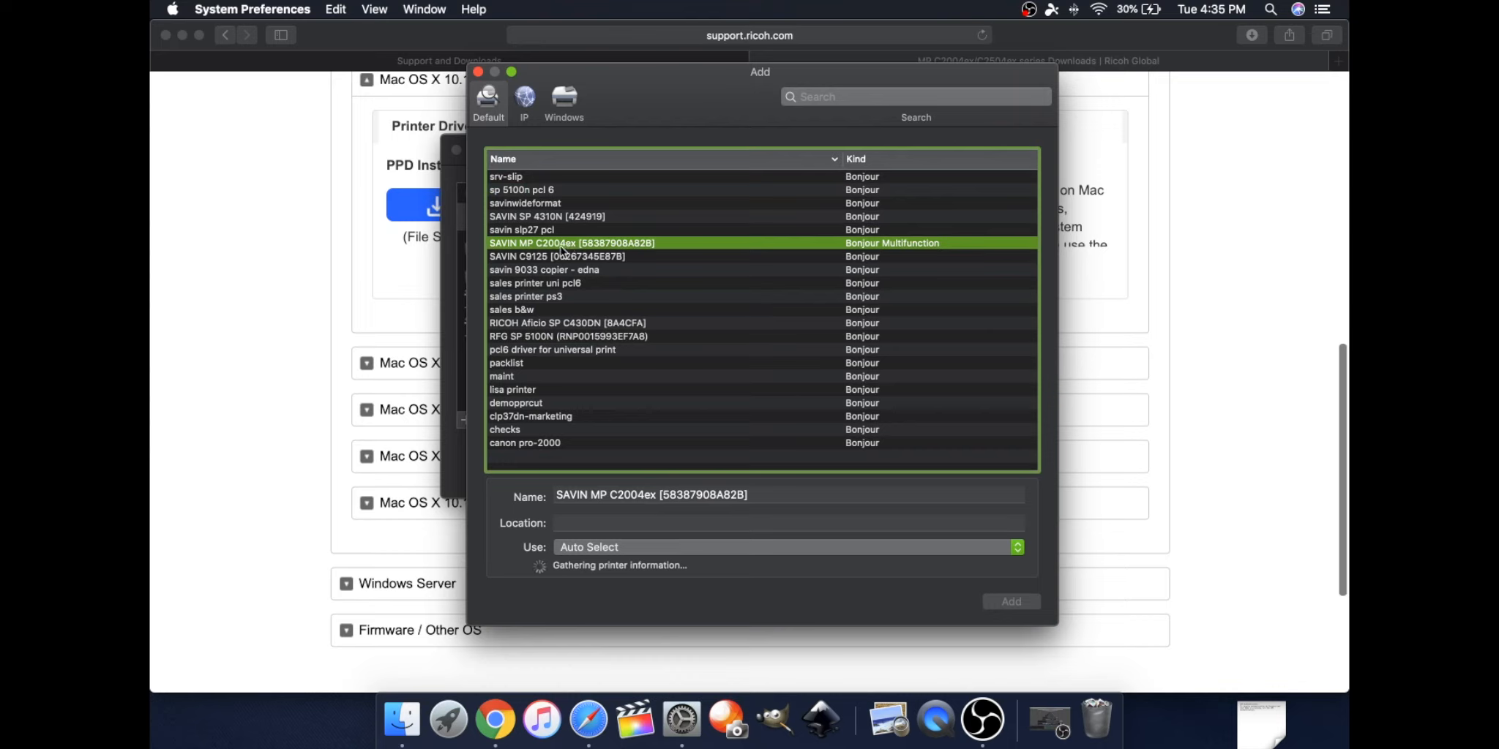
click(636, 254)
click(642, 243)
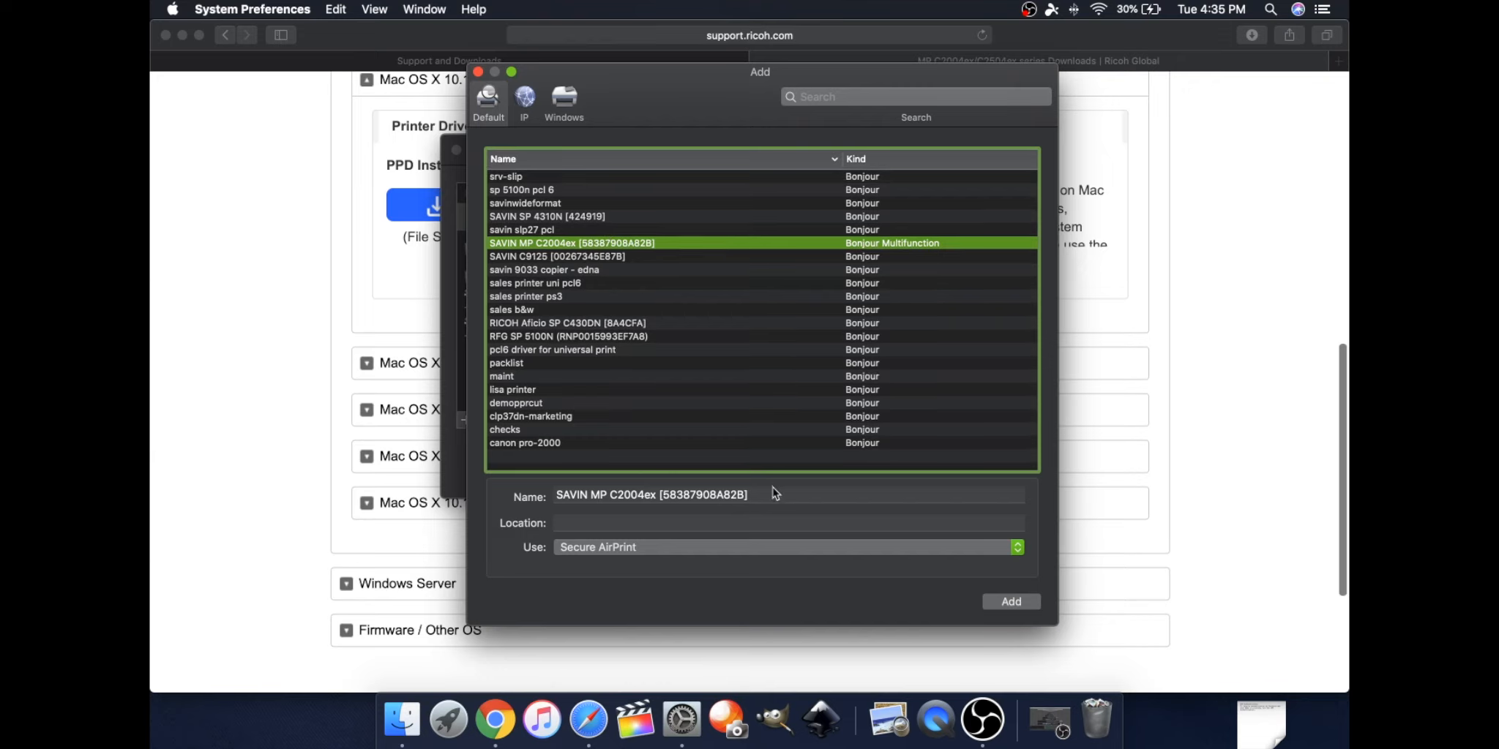
- Name the new printer "Demo Savin"
drag(775, 496, 552, 495)
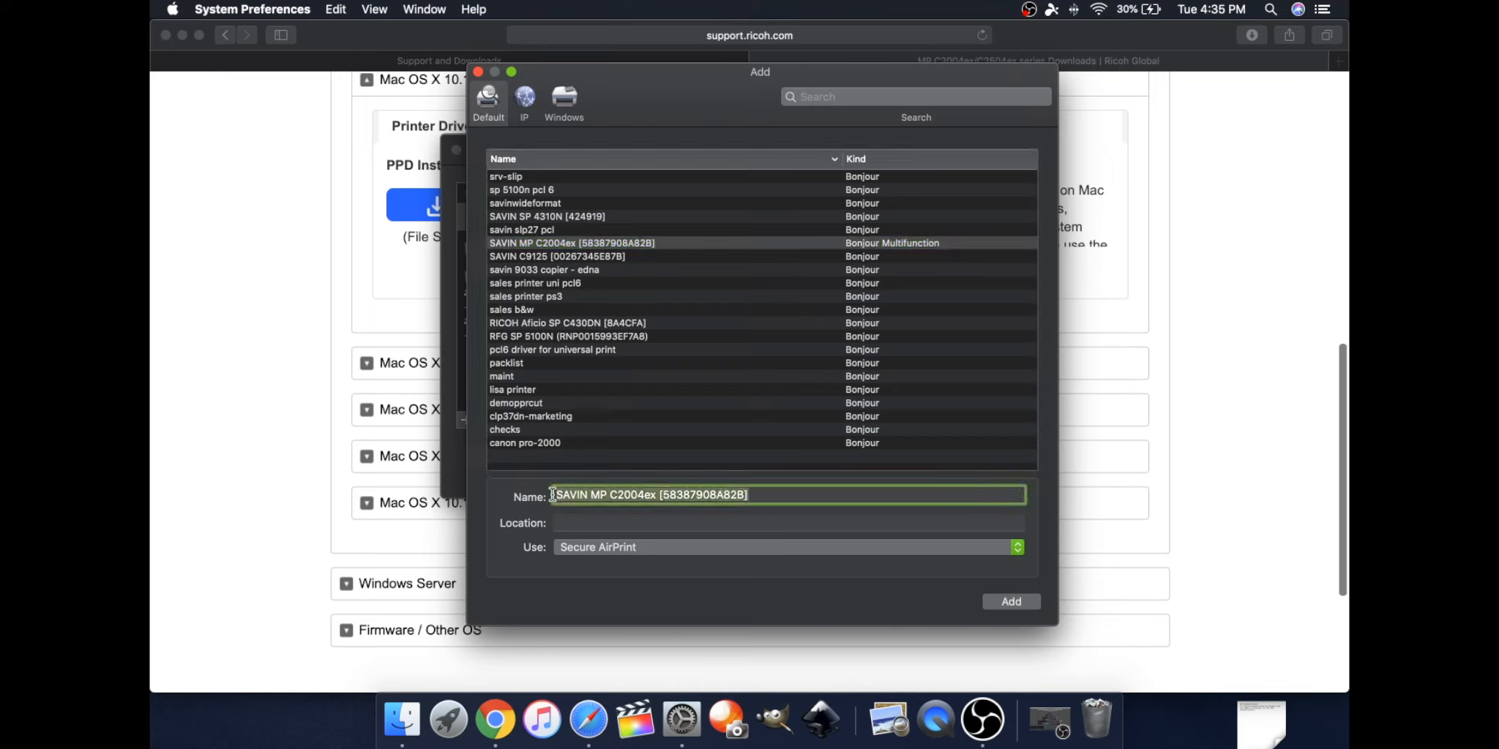
text(Sa)
key(BackSpace)
key(BackSpace)
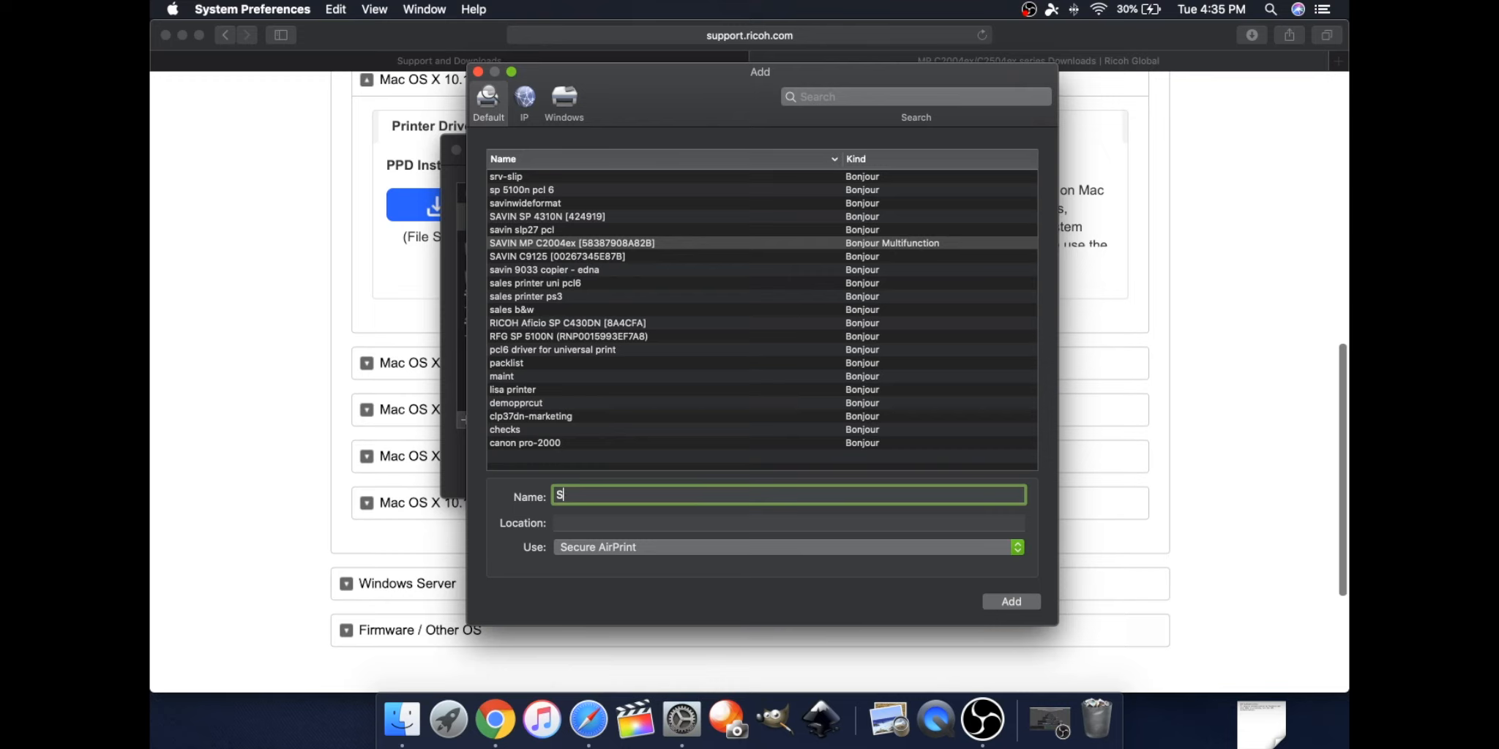
text(Demo Savin)
- Filter the printer software by "2004" and assign the RICOH MP C2004ex PS driver to the printer
click(627, 548)
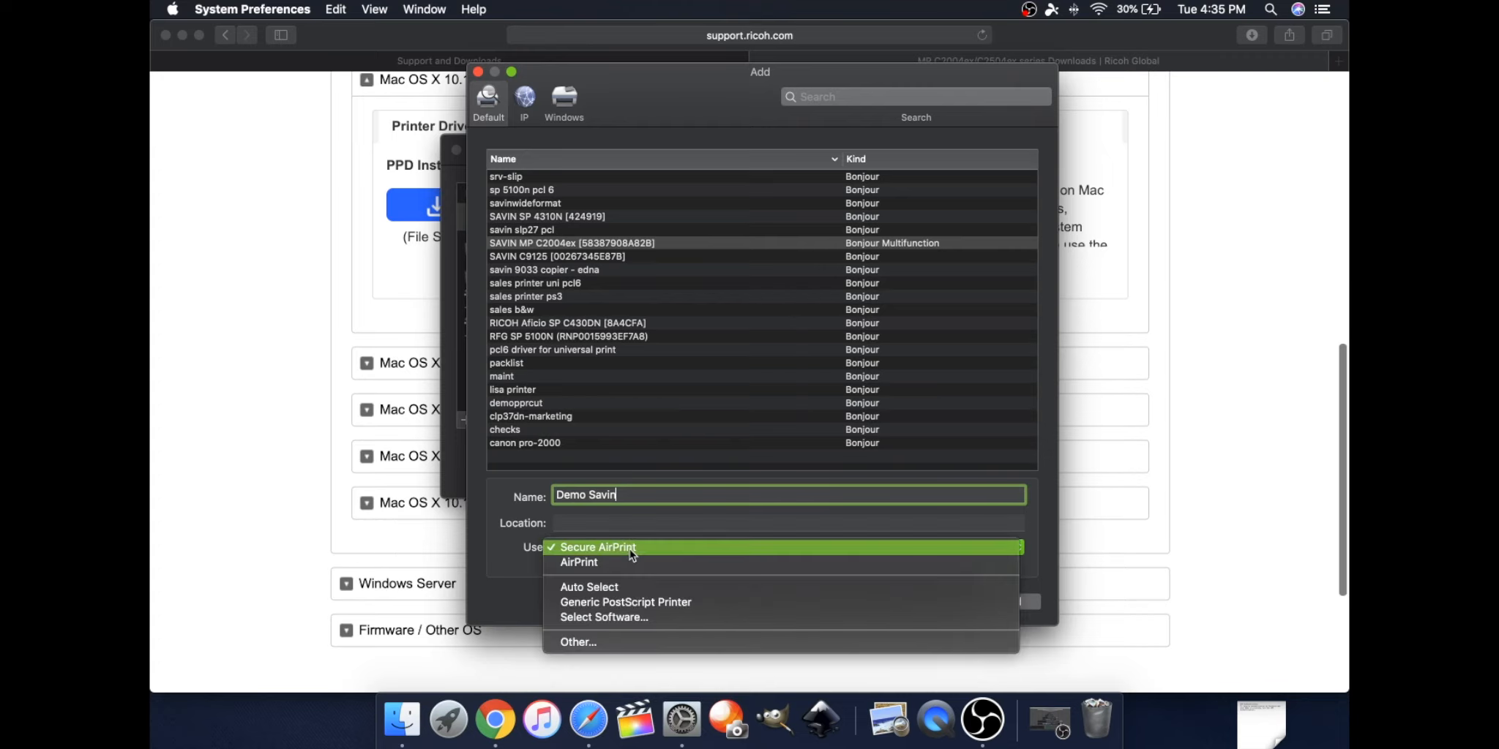
click(630, 616)
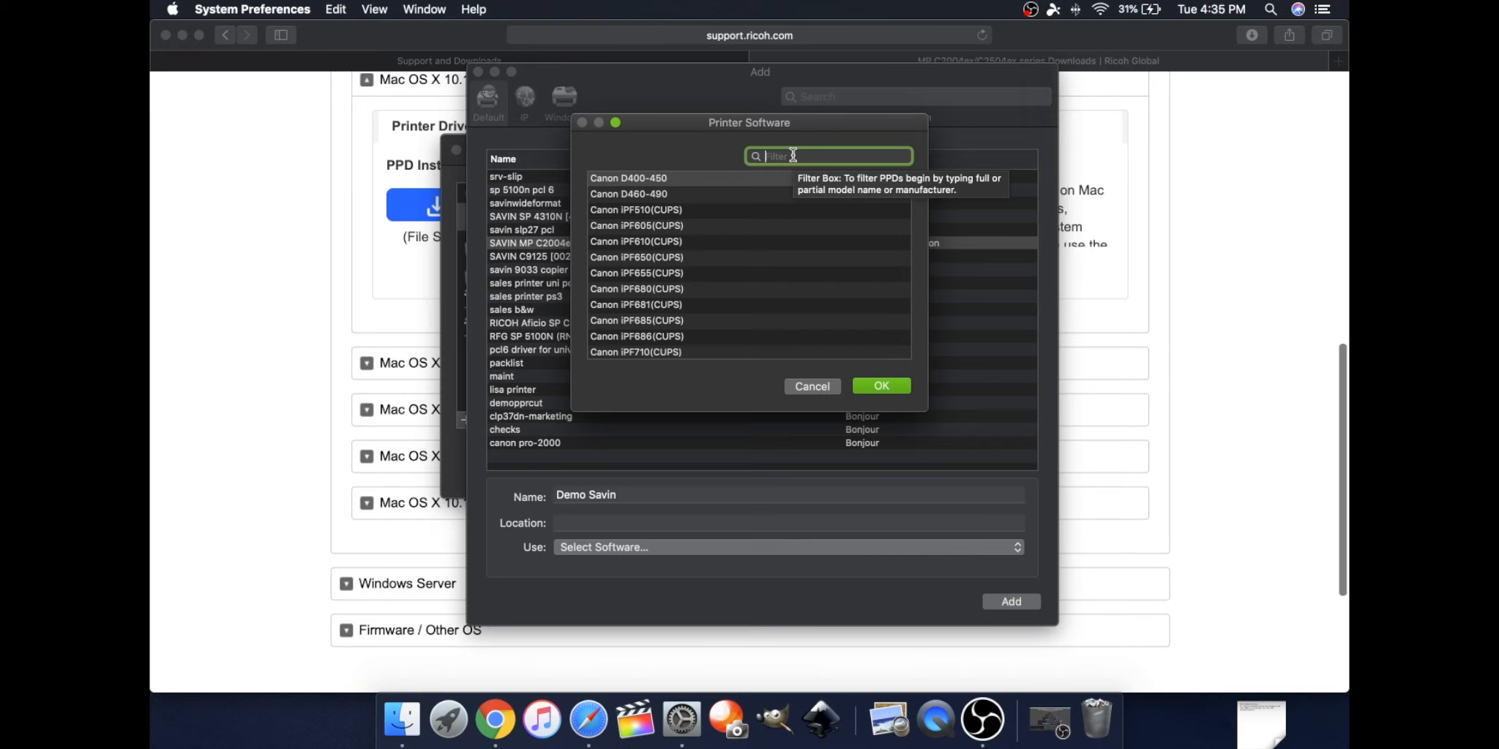
text(2004)
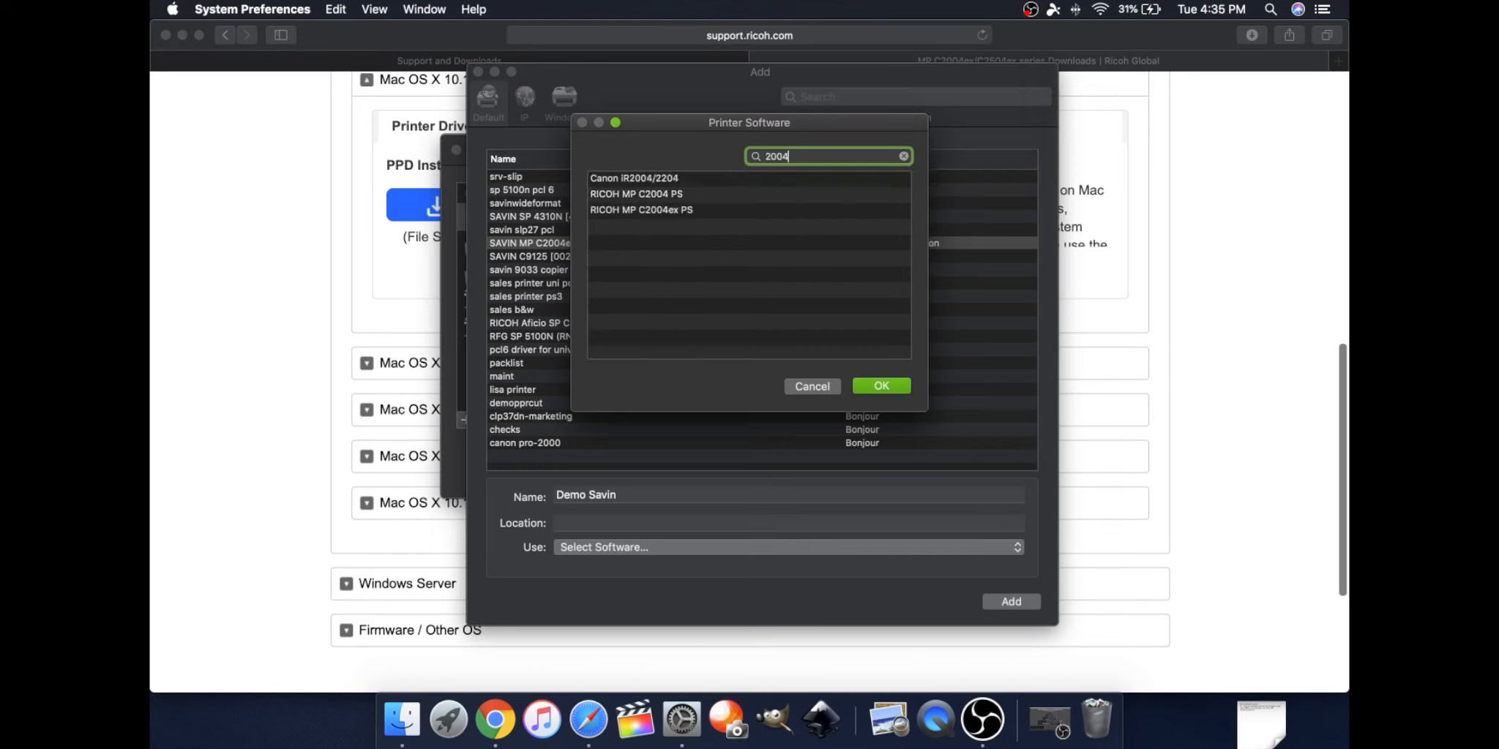
click(667, 212)
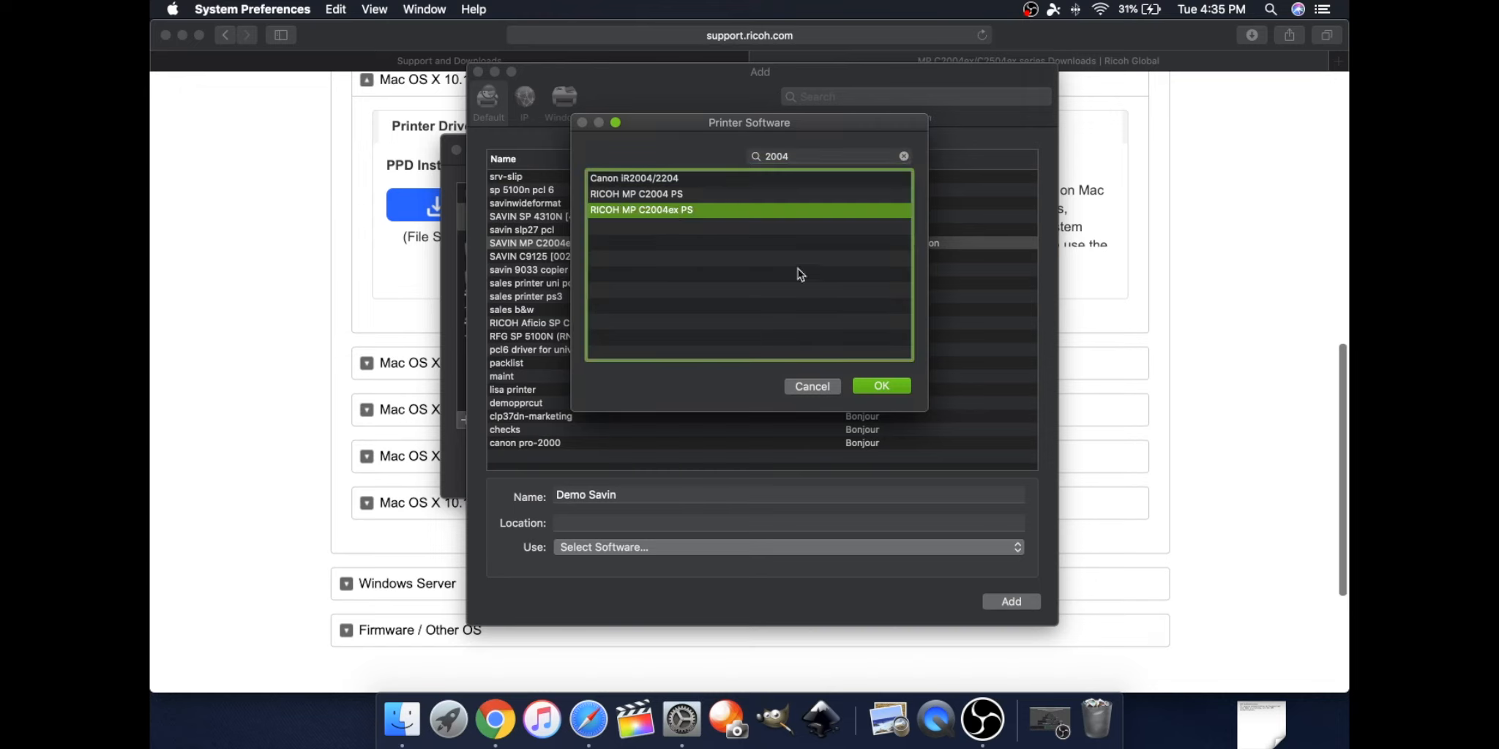
click(892, 385)
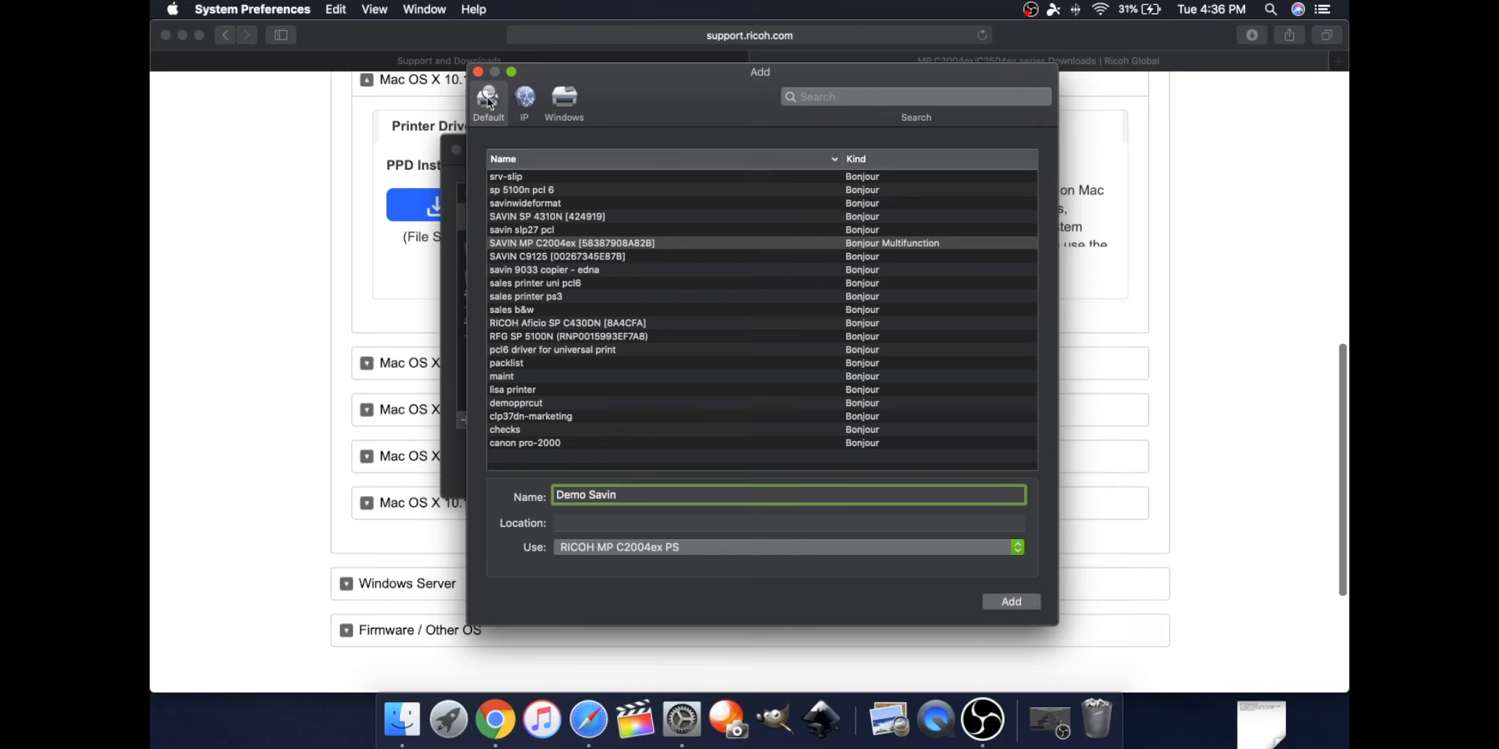
- Switch to adding the printer by IP and enter 192.168.1.51 as its address
click(526, 101)
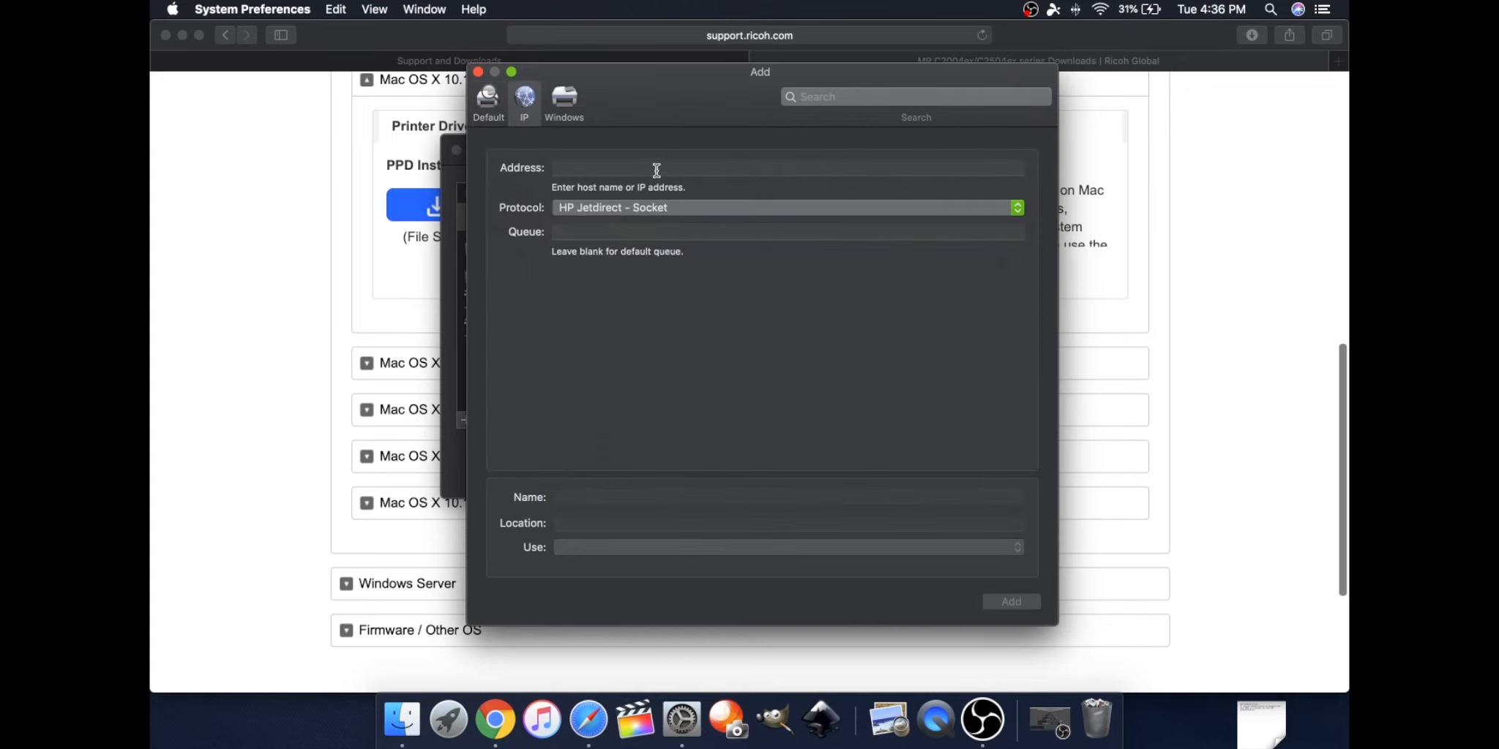
click(656, 170)
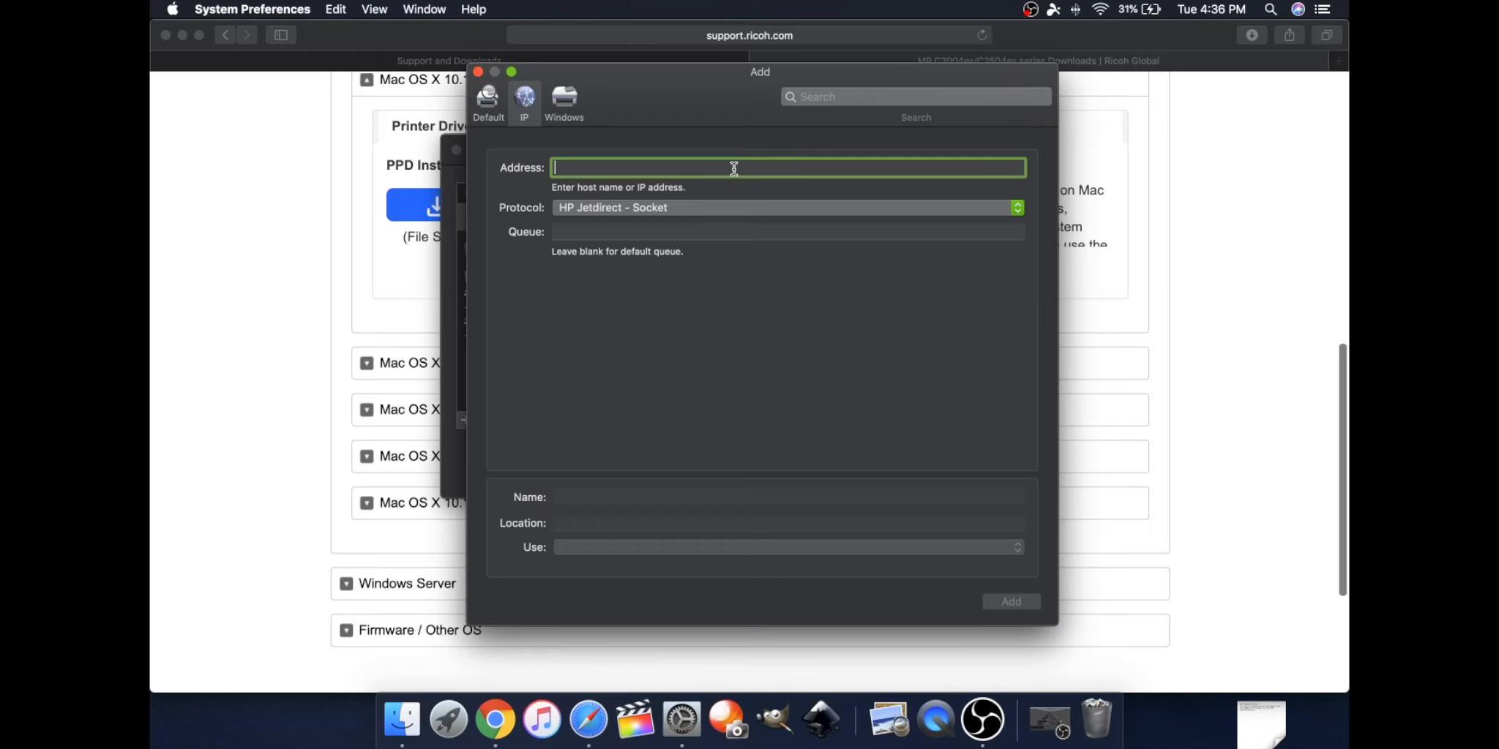
text(19)
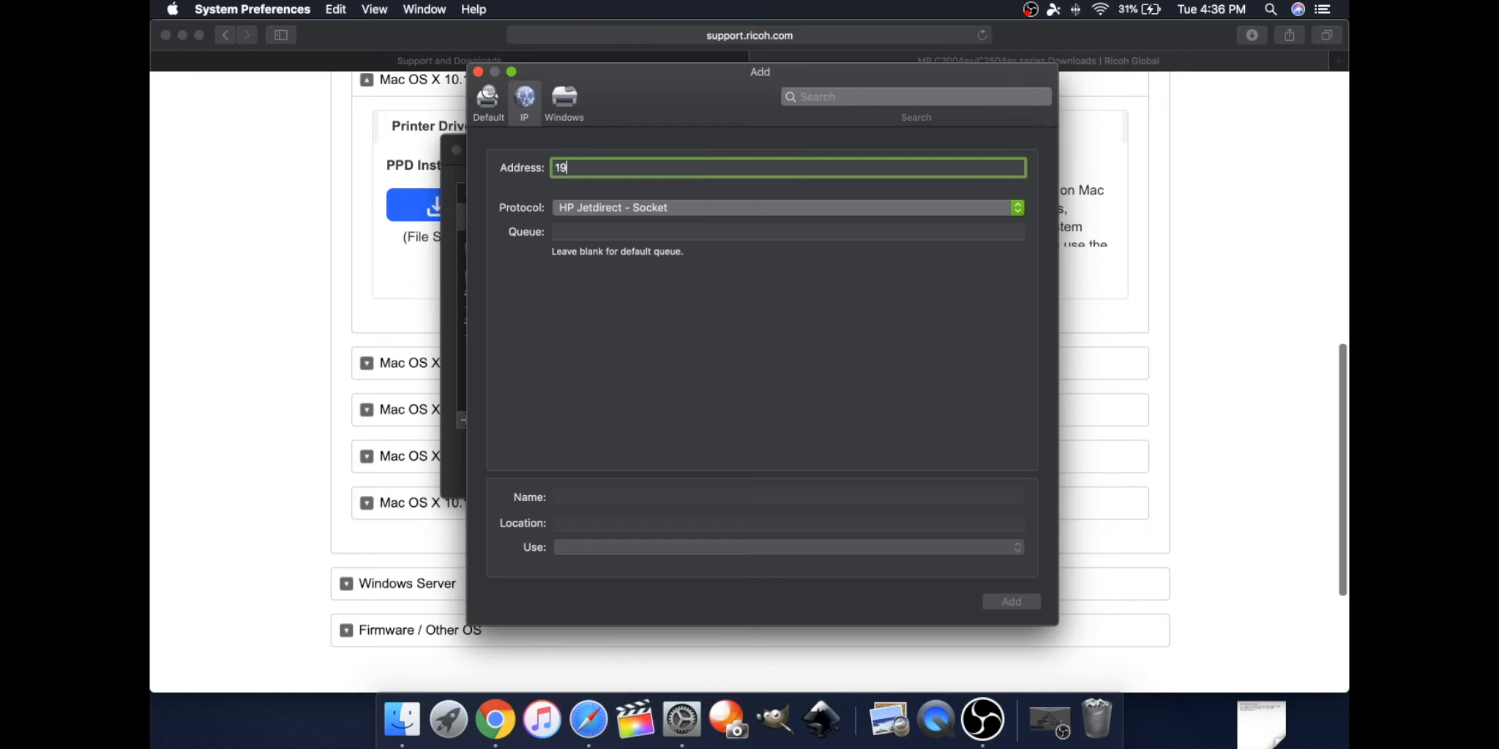
text(2.168)
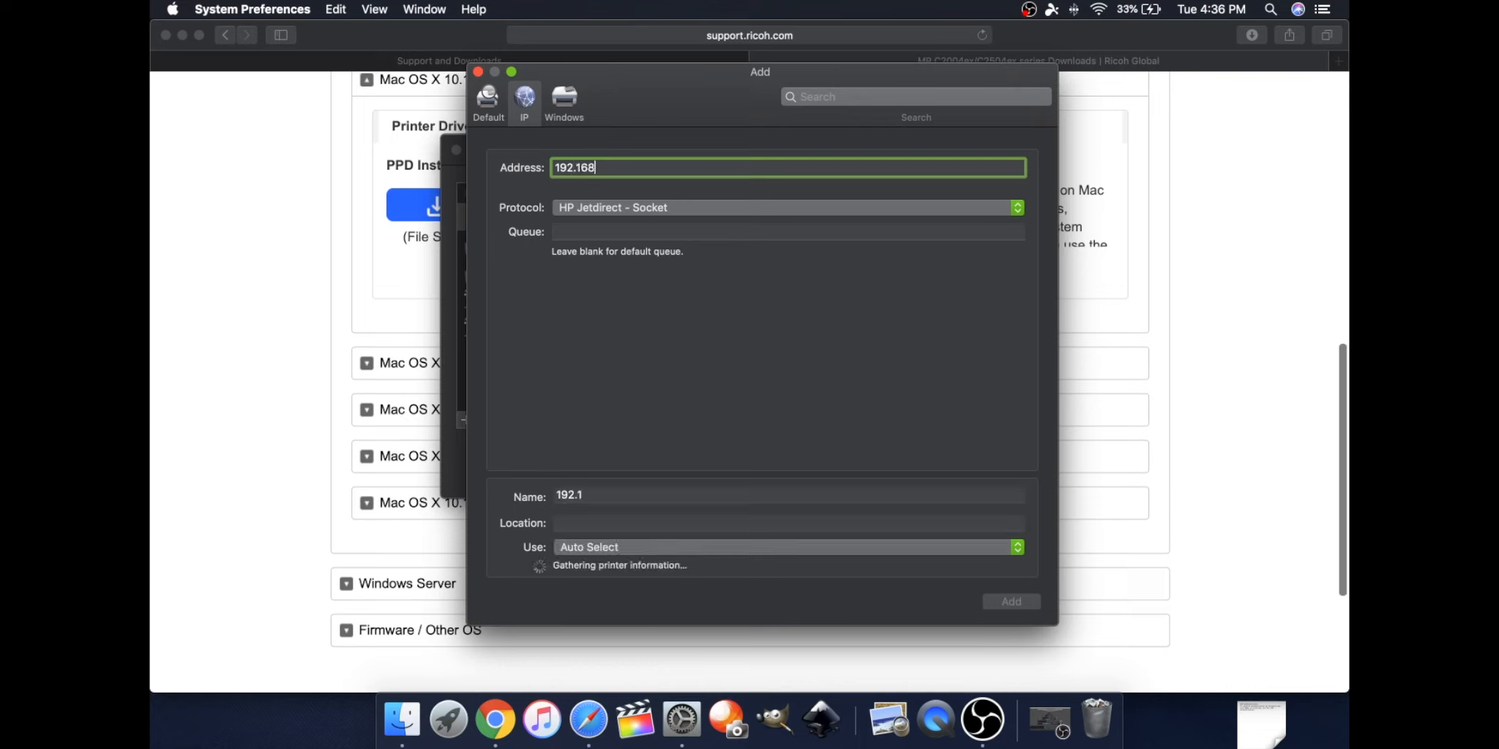
text(.5)
key(BackSpace)
text(.51)
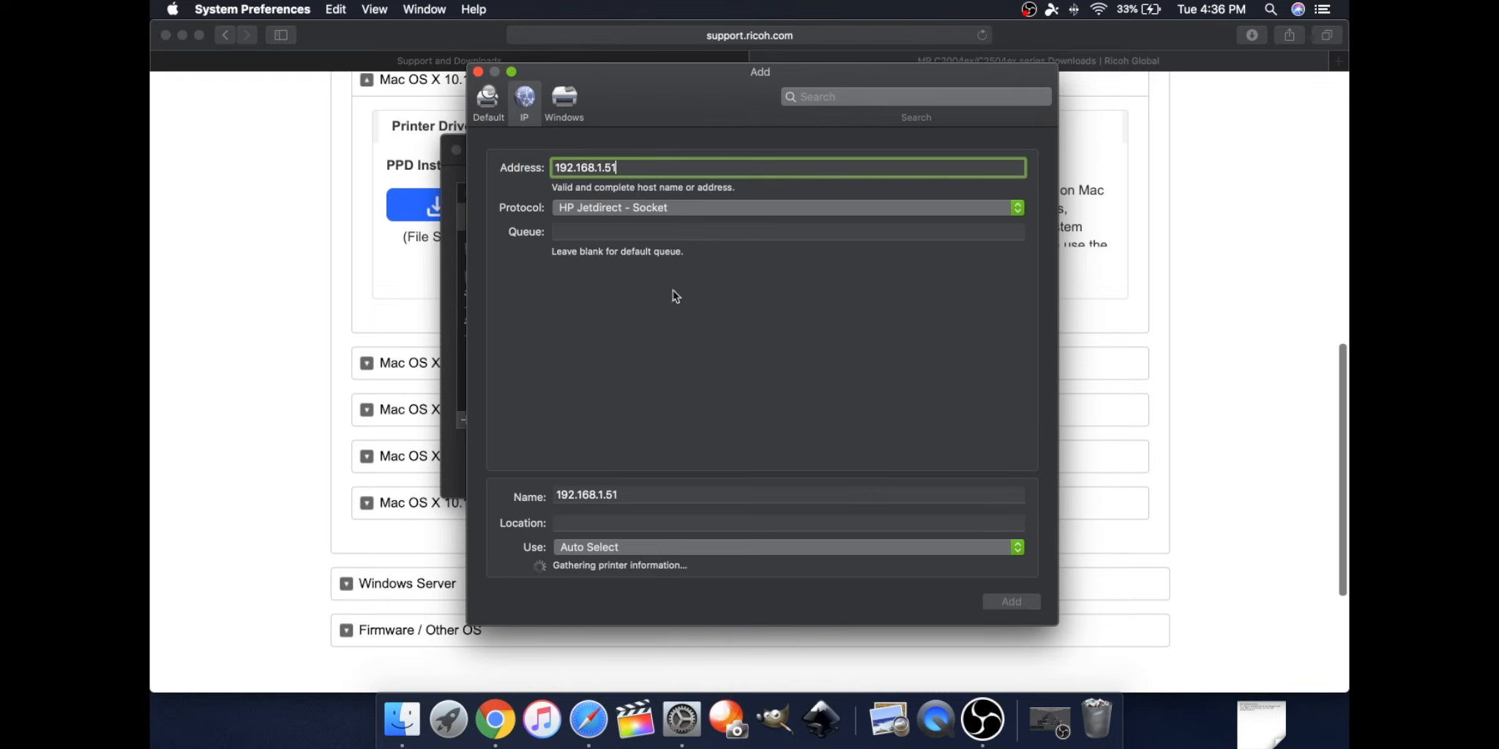
- Replace the default name of the IP printer with "Demo Savin"
click(662, 496)
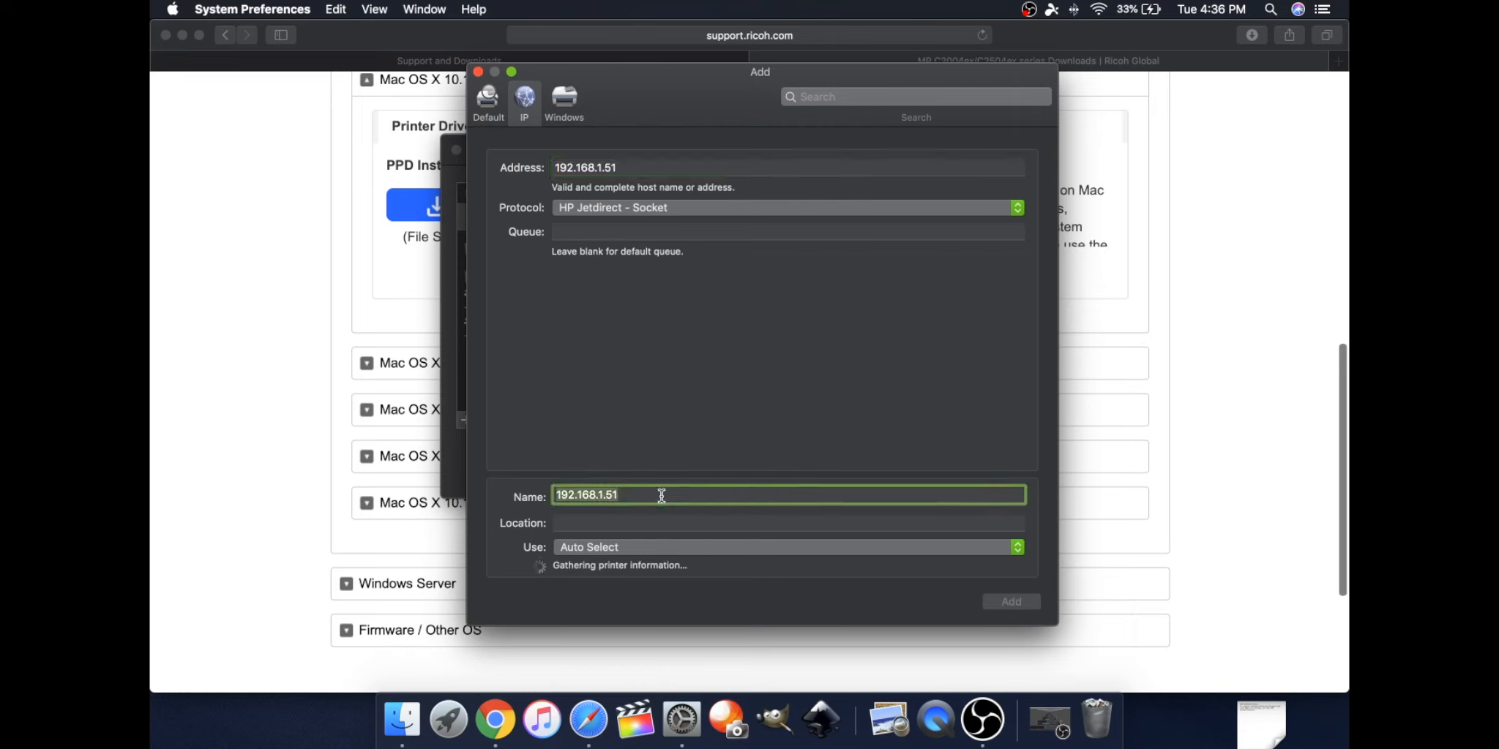
text(Demo )
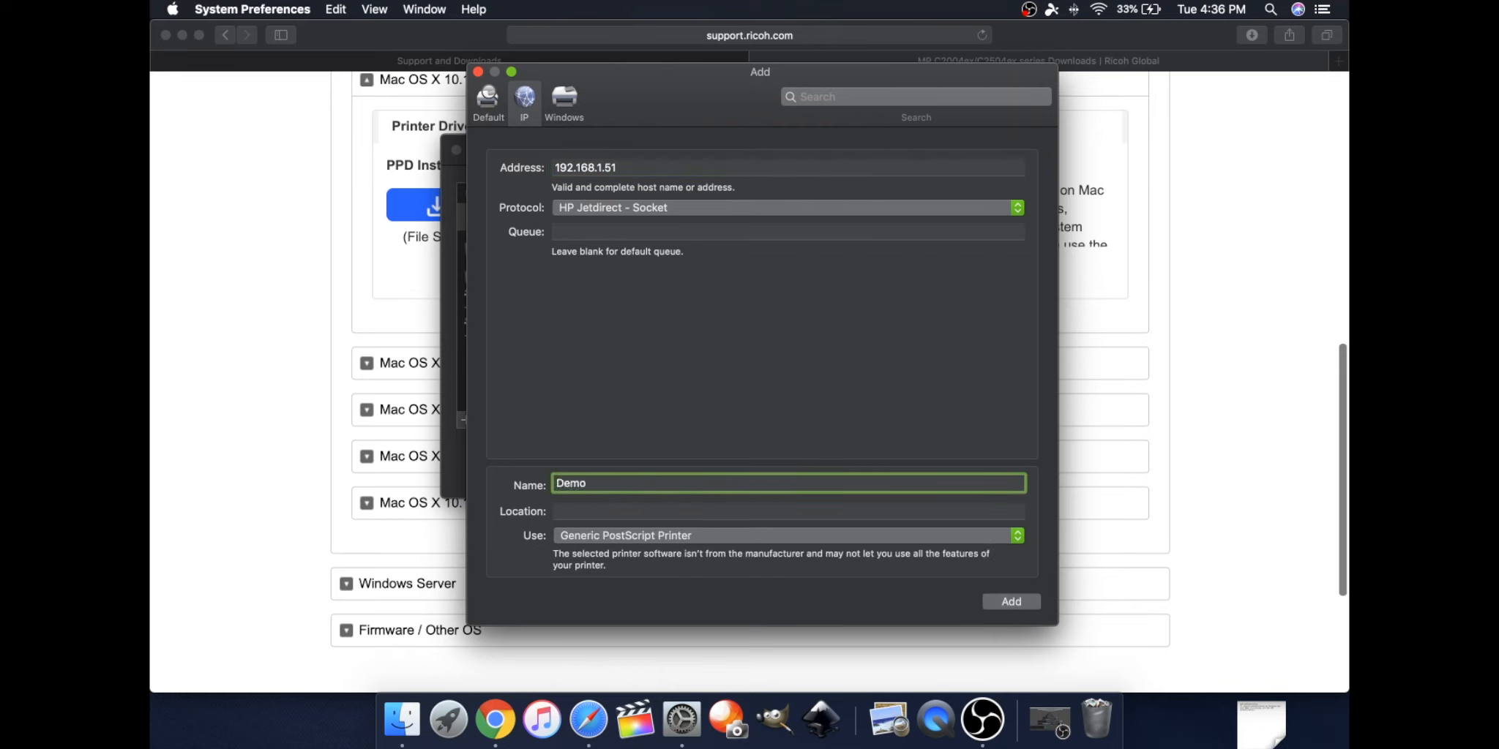
text(Savin)
- Filter the printer software by "2004" and assign the RICOH MP C2004ex PS driver to the IP printer
click(672, 537)
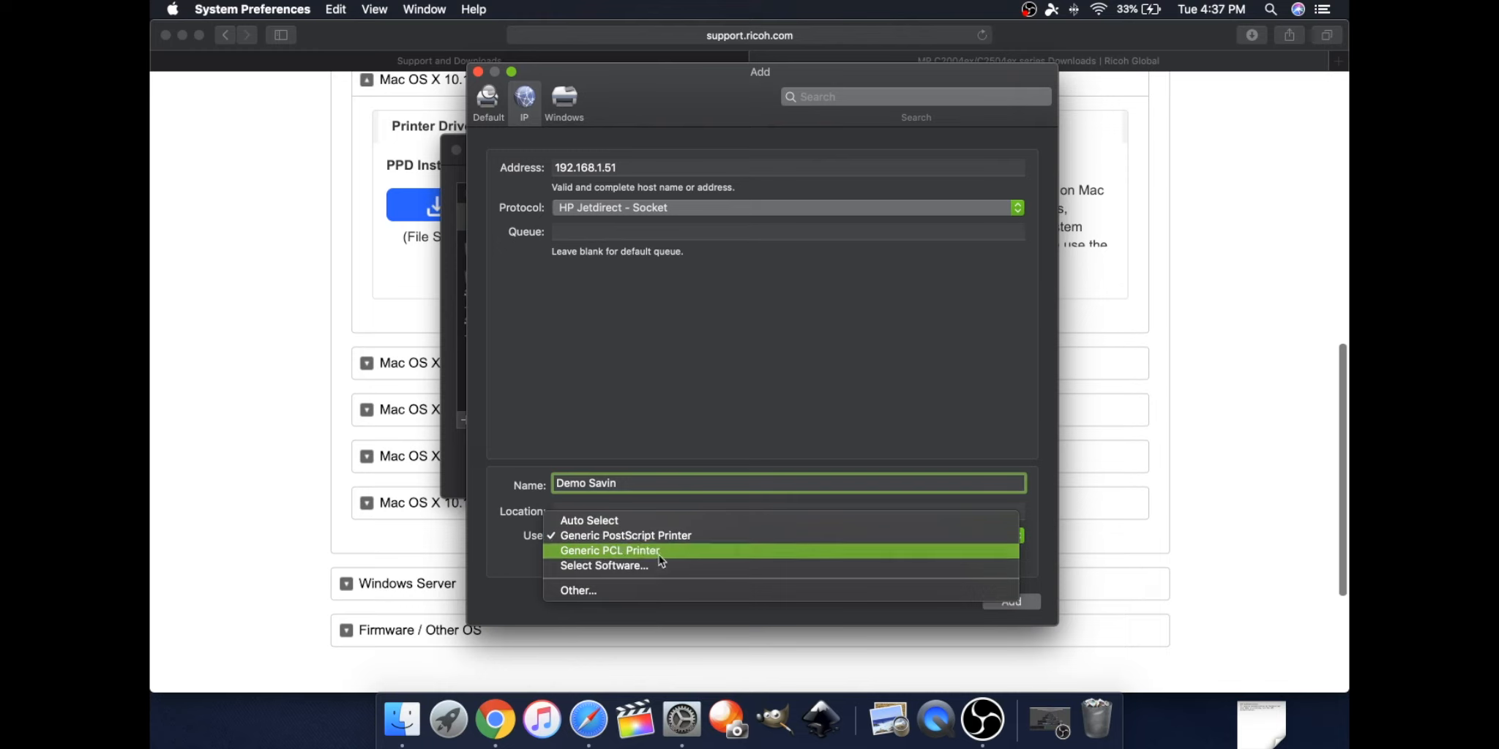
click(643, 571)
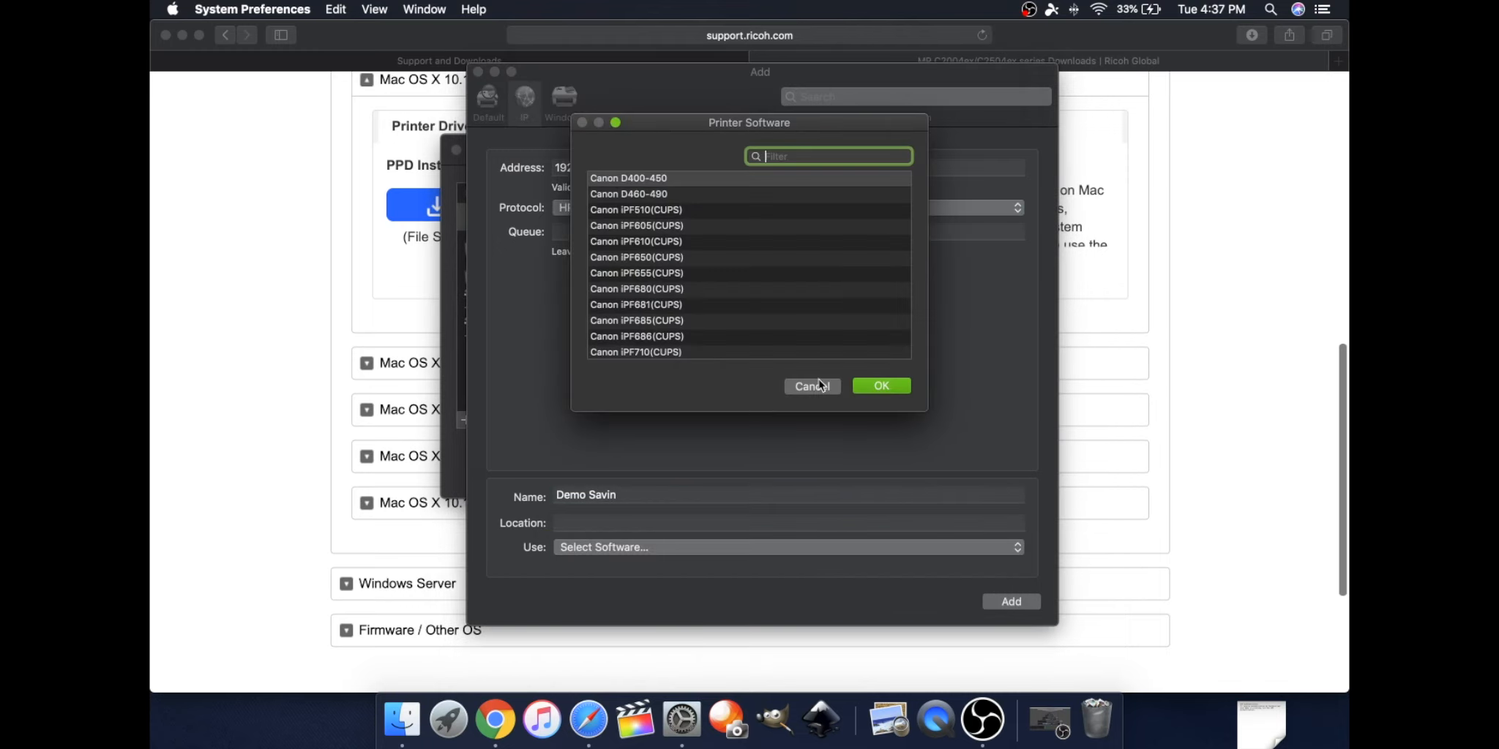
text(2004)
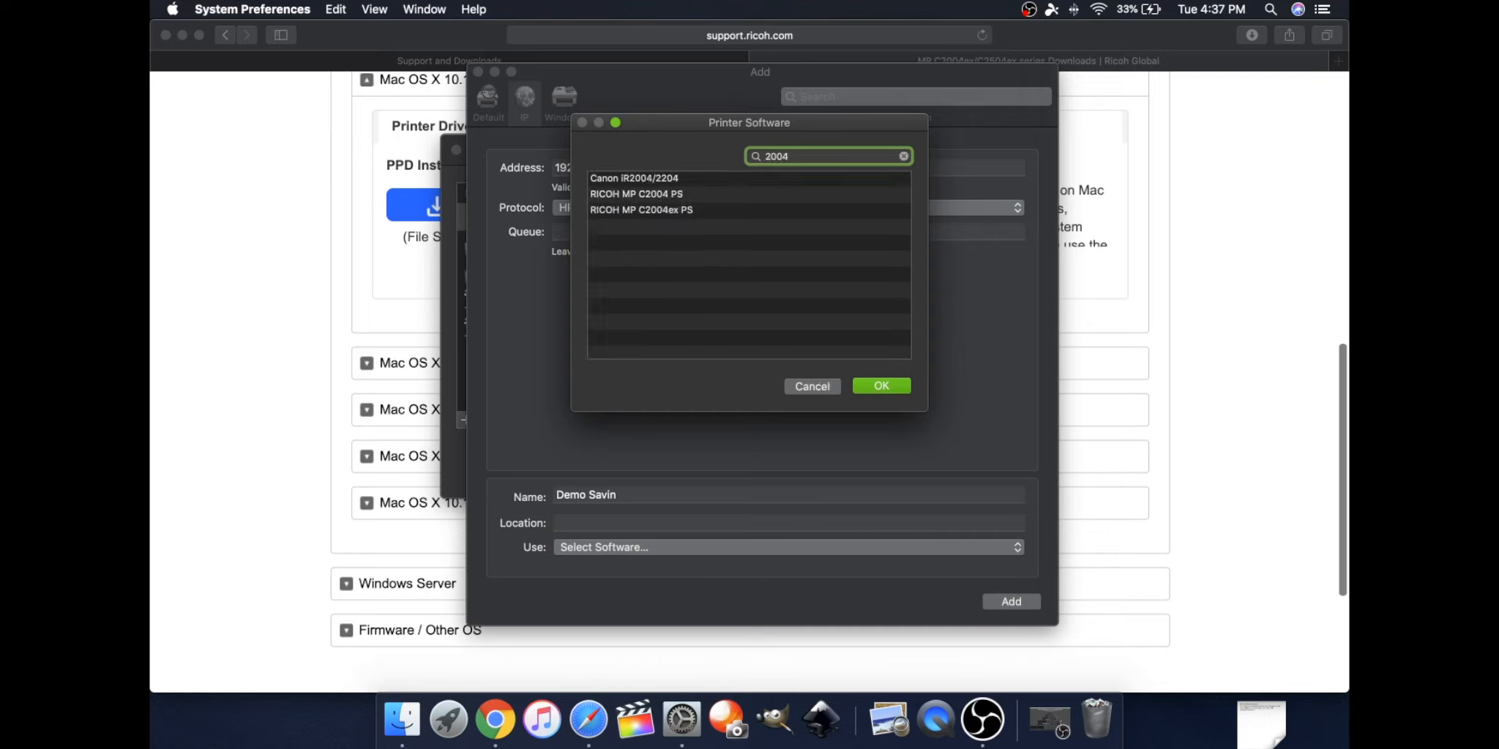
click(644, 211)
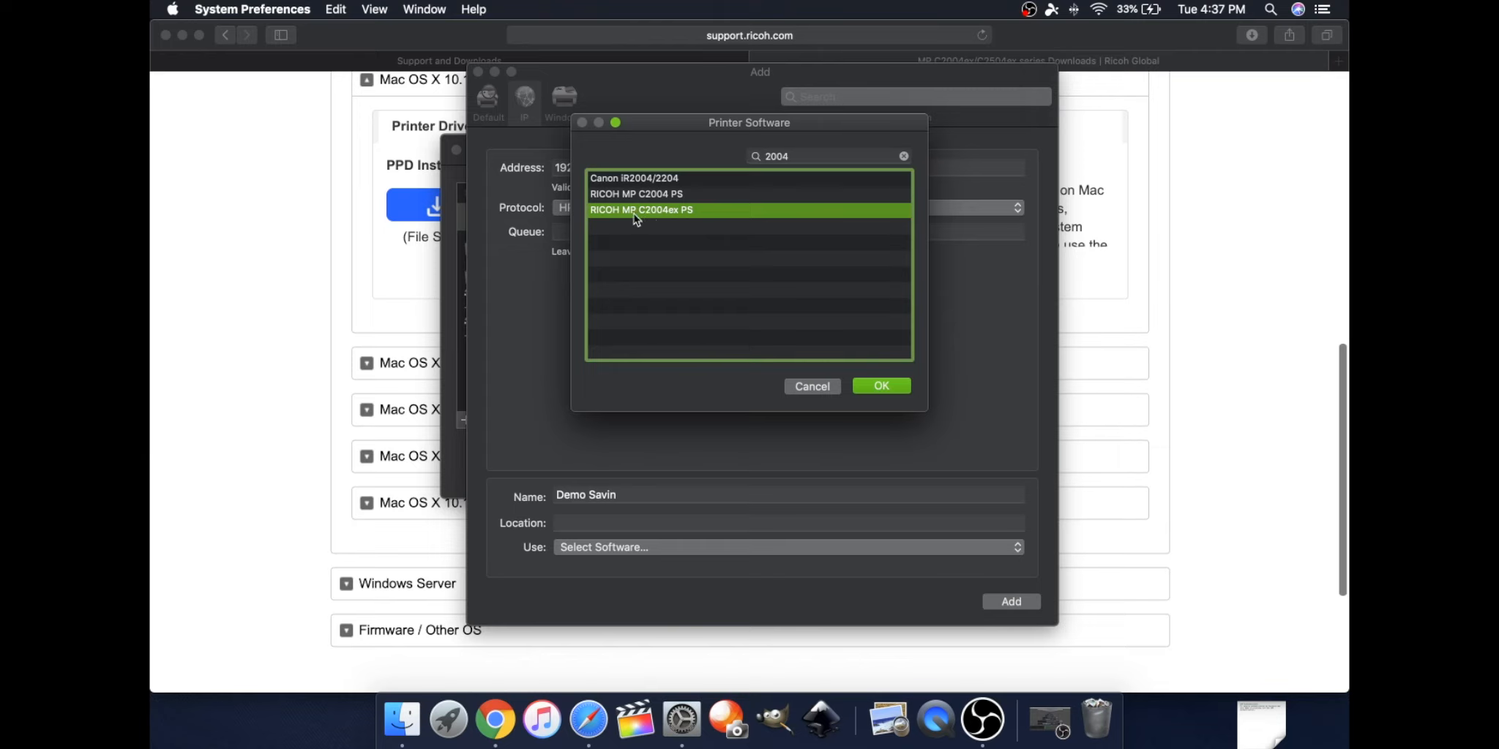
click(895, 385)
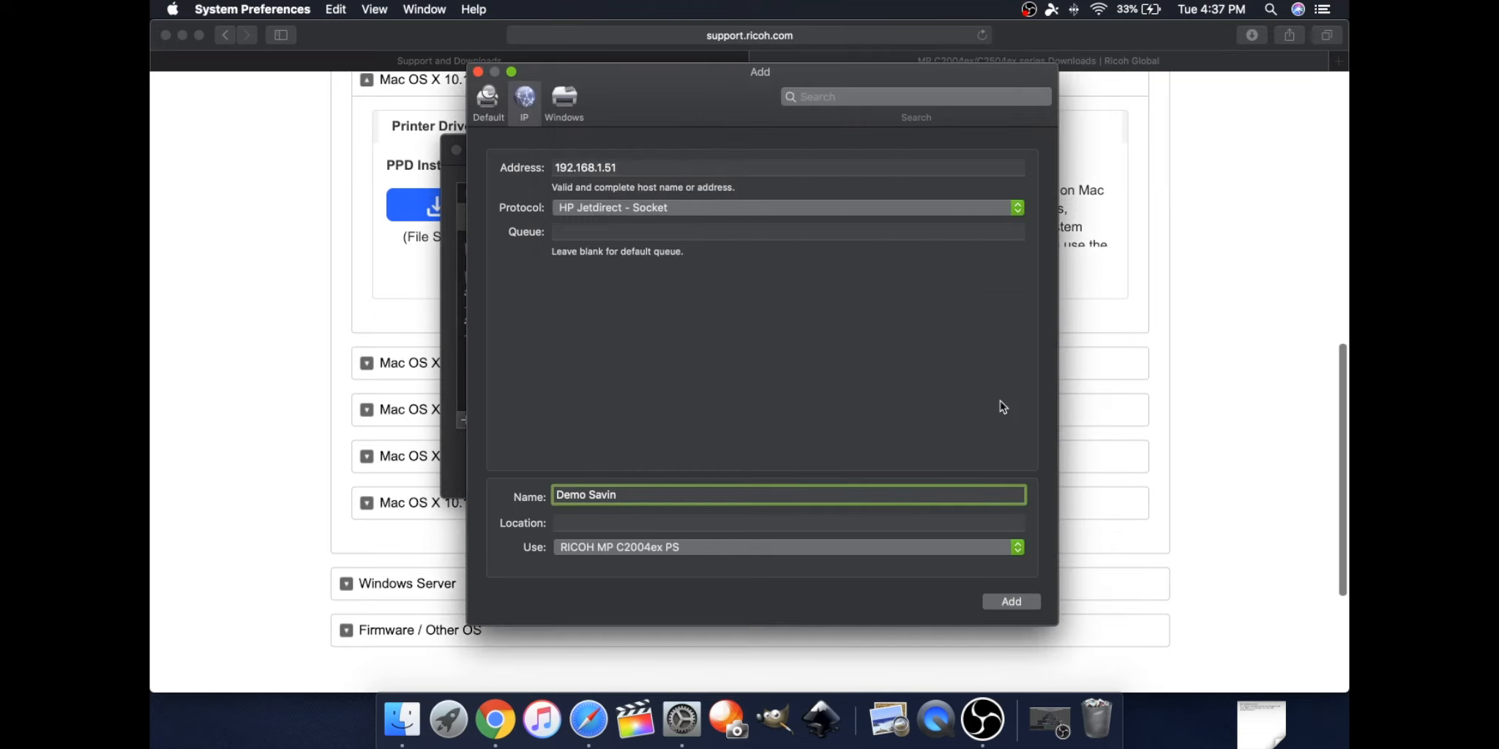
- Add the printer, open the configuration of its hardware options, and check the choices for Option Tray and Finisher
click(1017, 601)
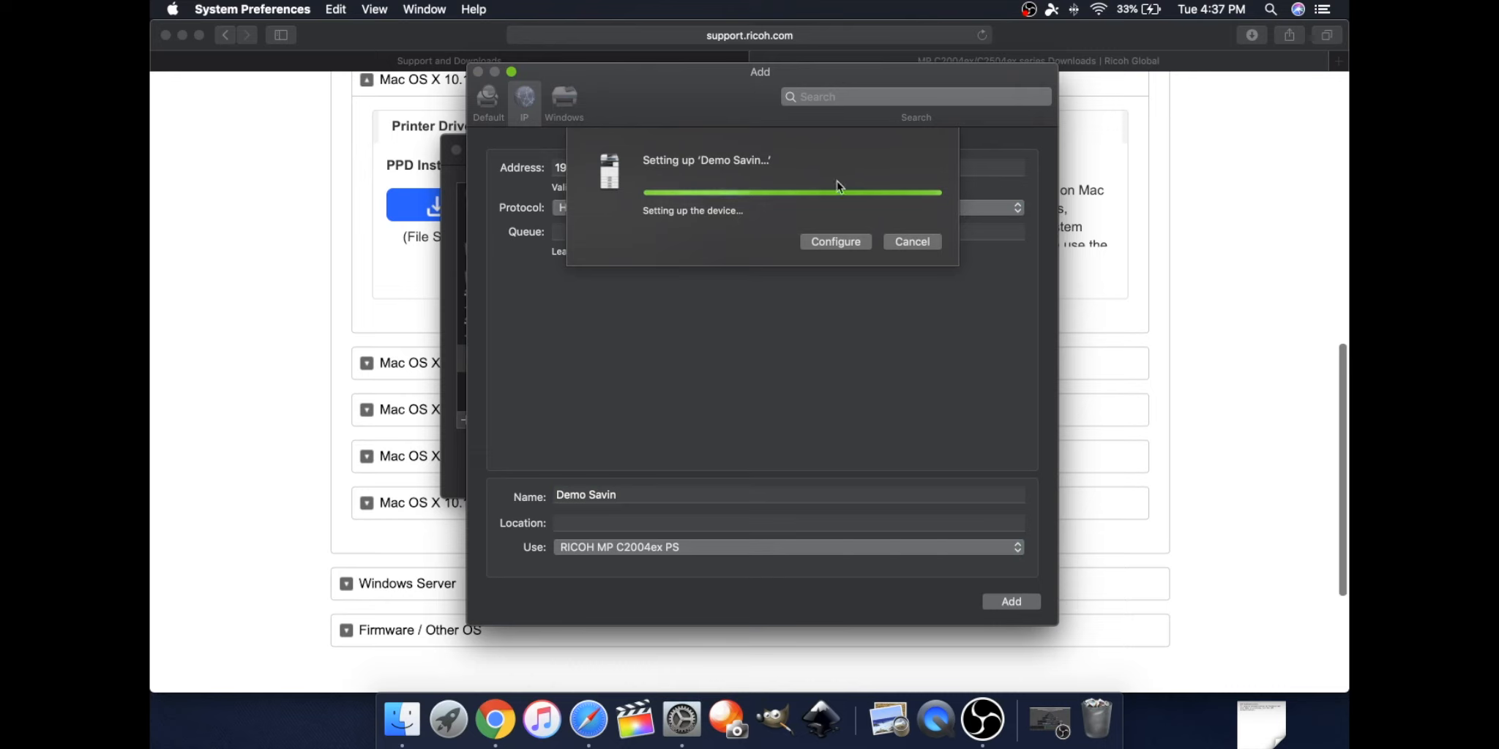
click(839, 244)
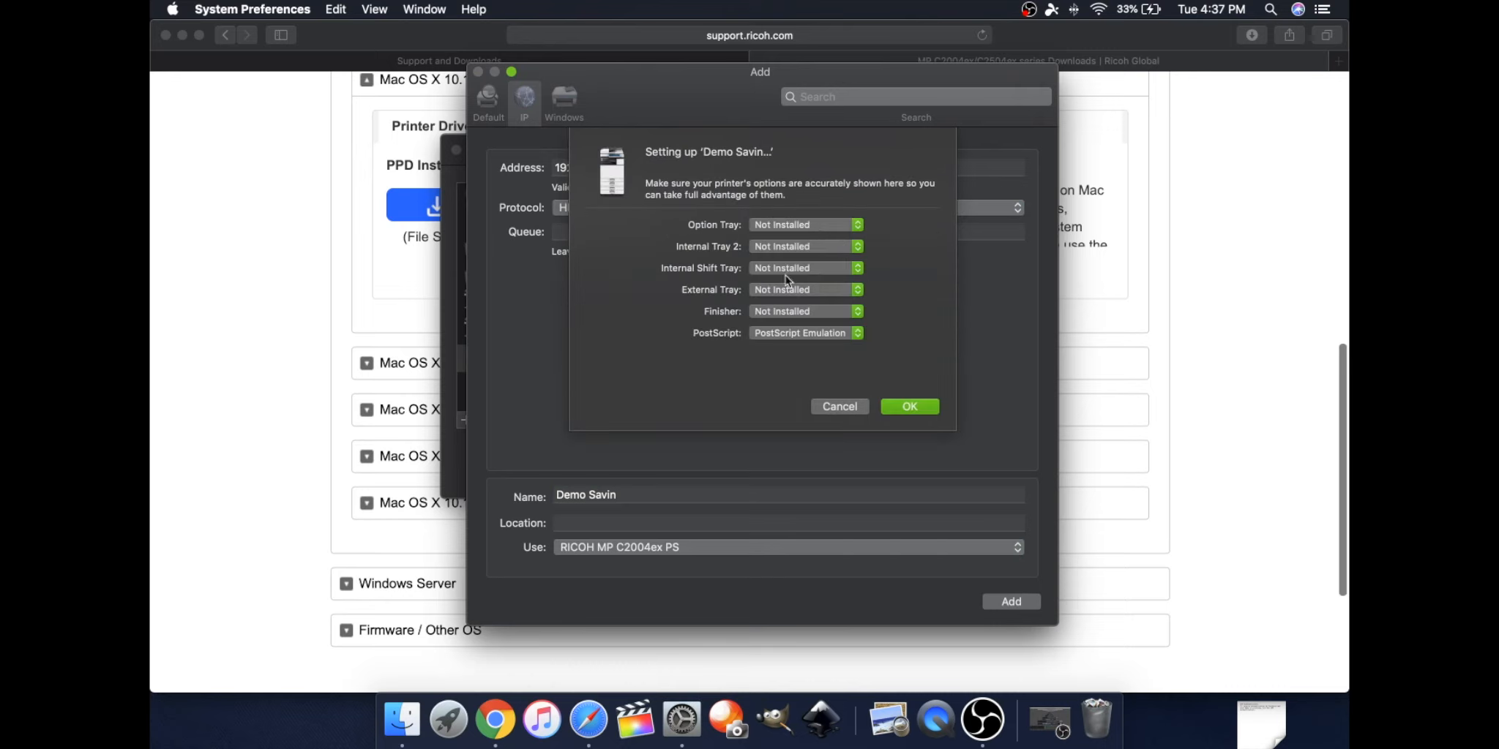
click(794, 226)
click(794, 221)
click(794, 221)
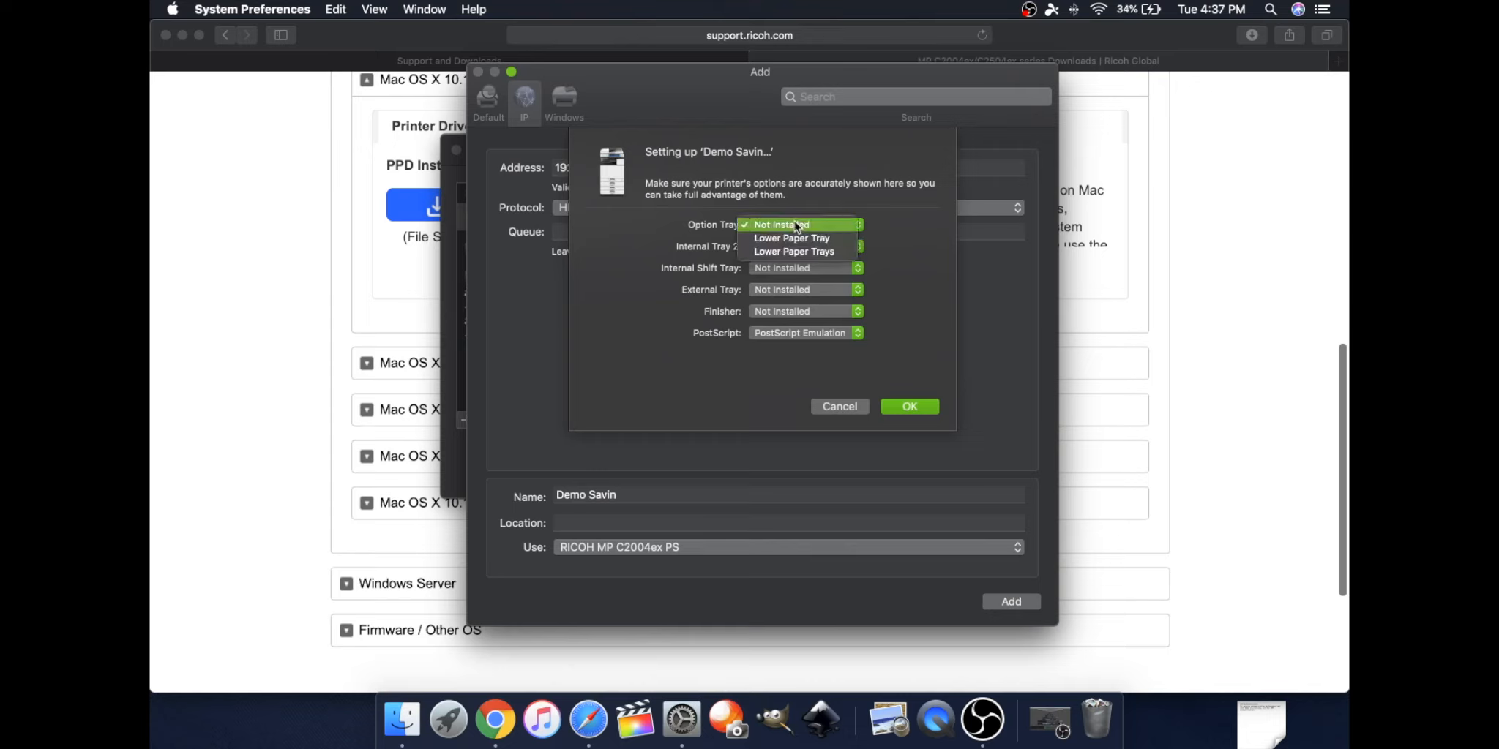
click(804, 224)
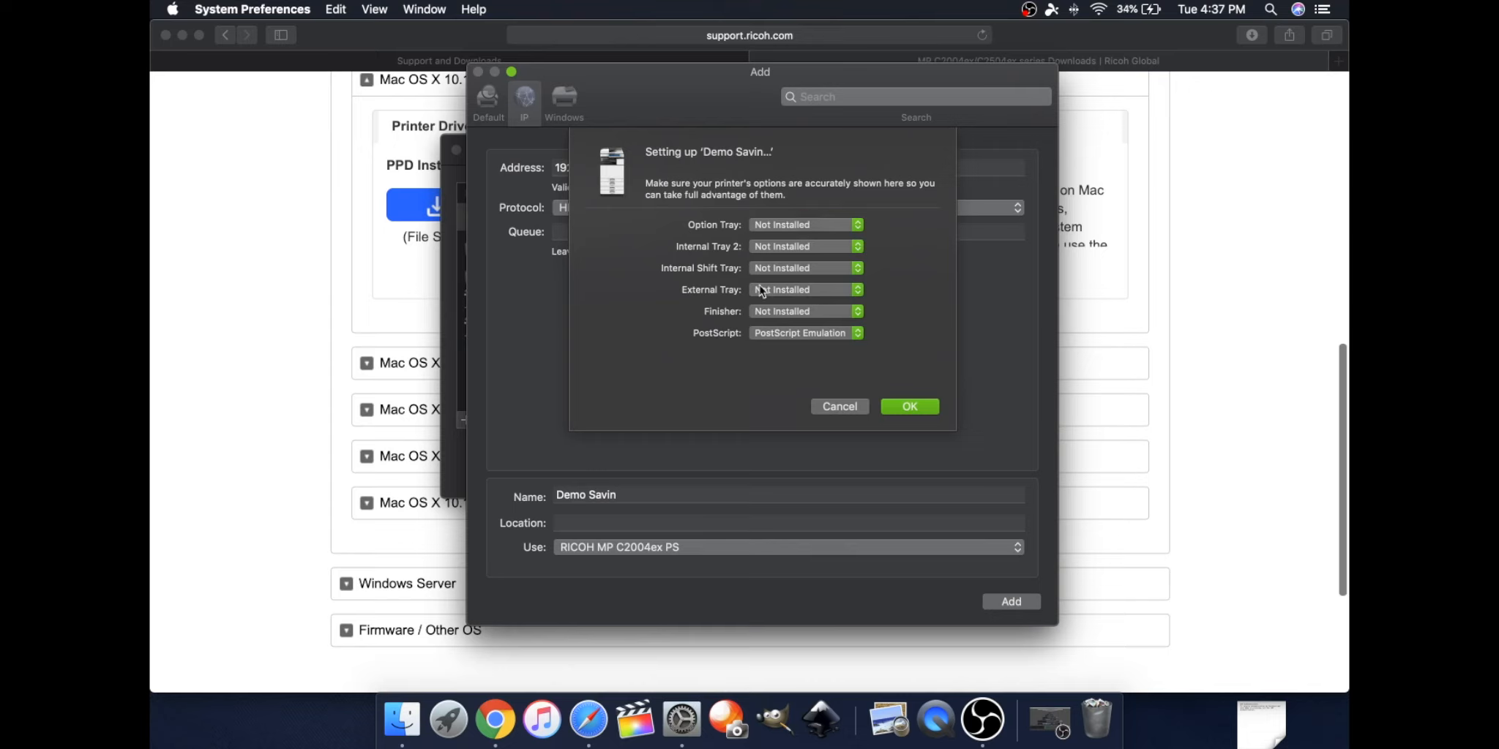
click(787, 314)
click(829, 313)
- Set the printer's Option Tray to Lower Paper Trays and finish the printer setup
click(802, 225)
click(812, 223)
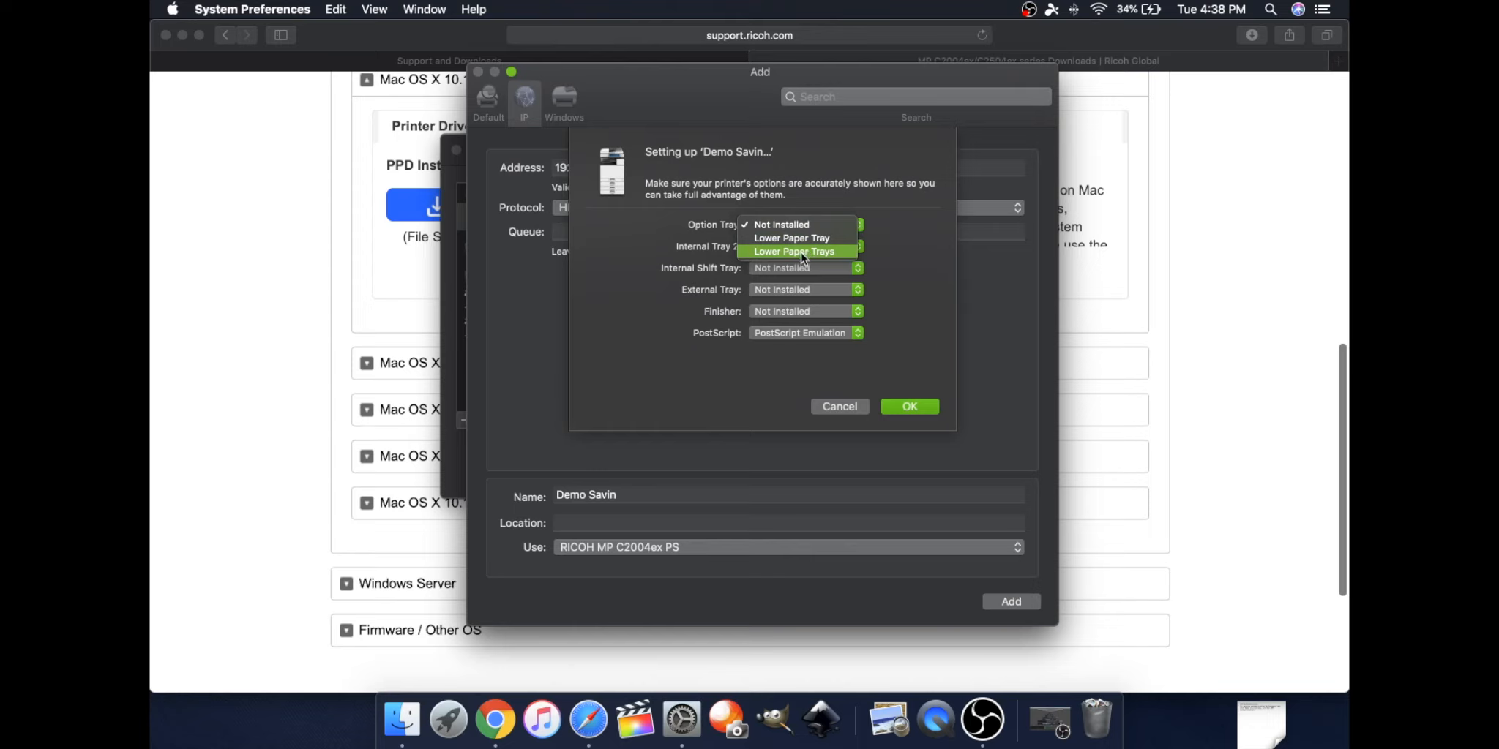
click(810, 251)
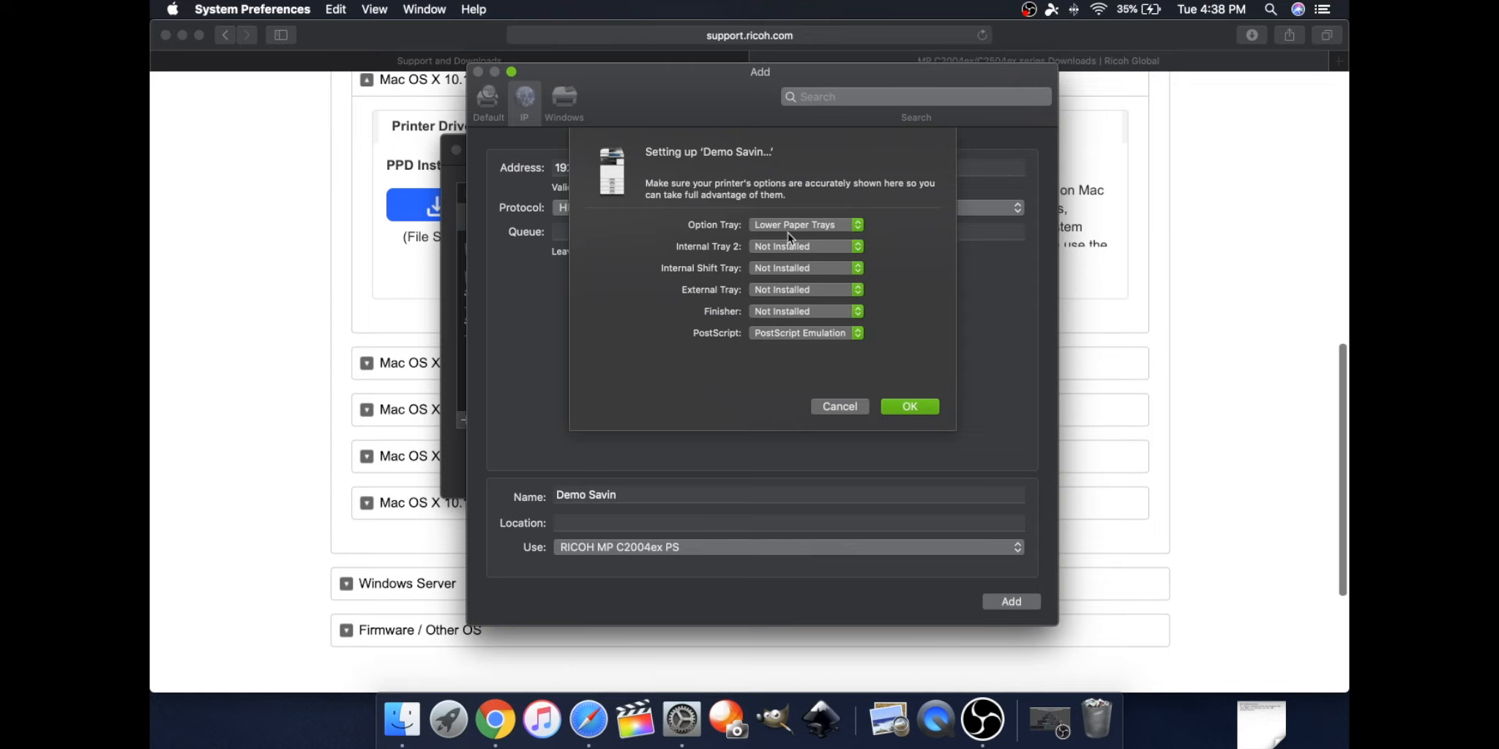
click(915, 408)
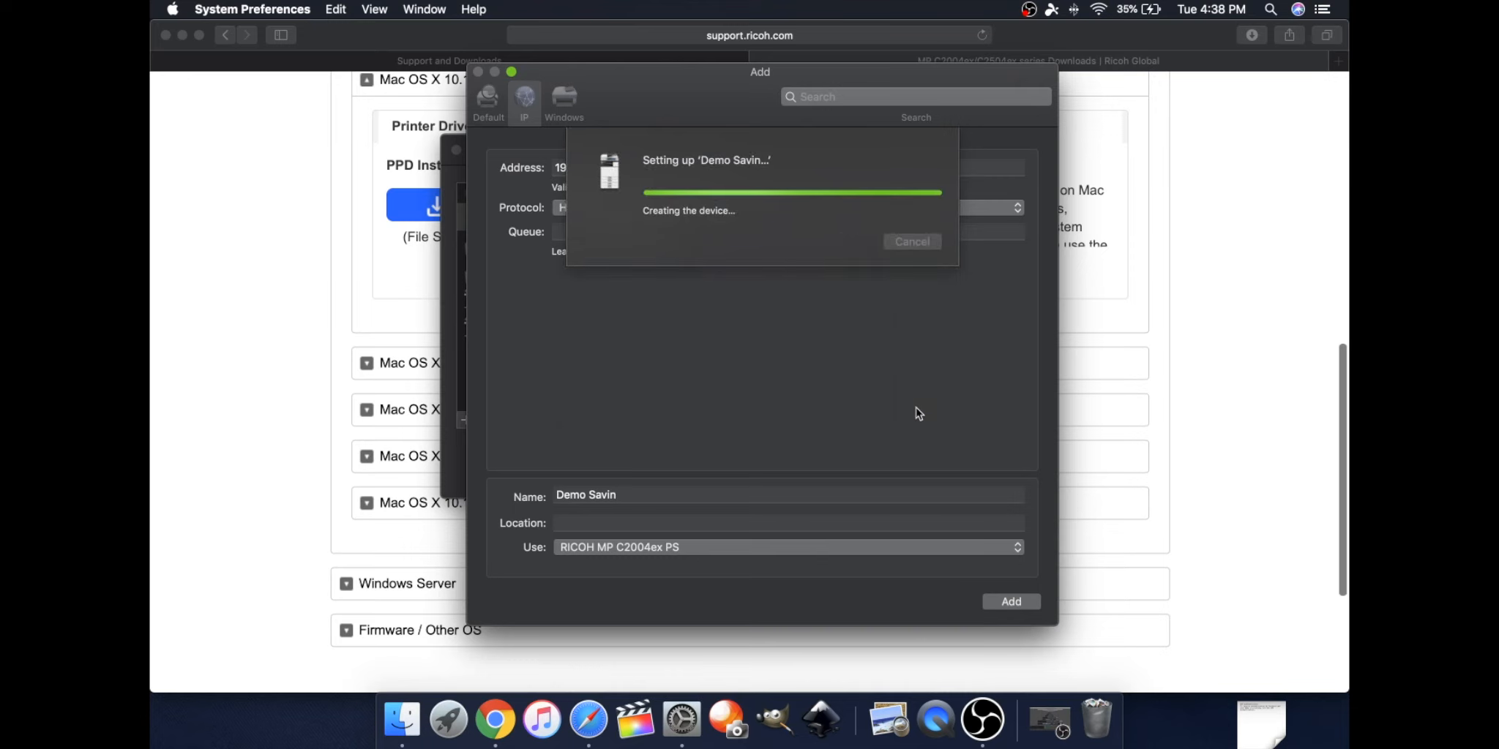